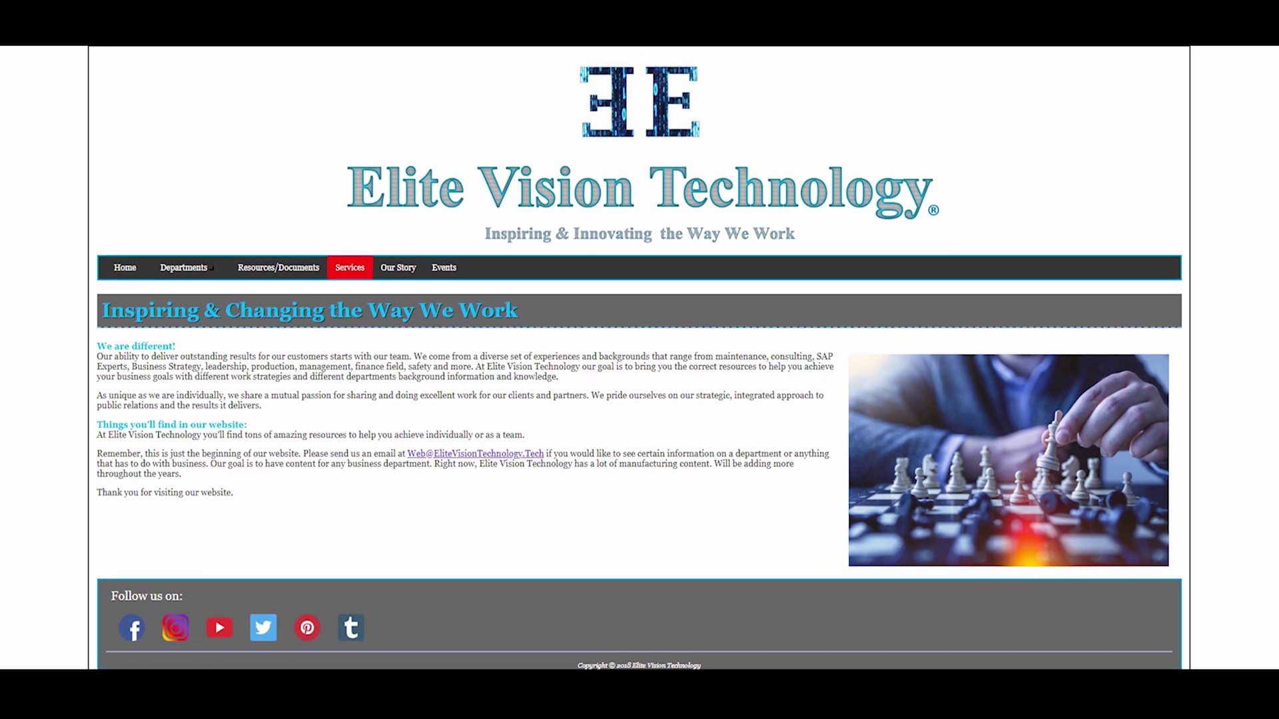
Step: Browse the Elite Vision Technology Services page
{"action": "left_click", "coordinate": [349, 267]}
{"action": "scroll", "coordinate": [58, 391], "scroll_direction": "down", "scroll_amount": 4}
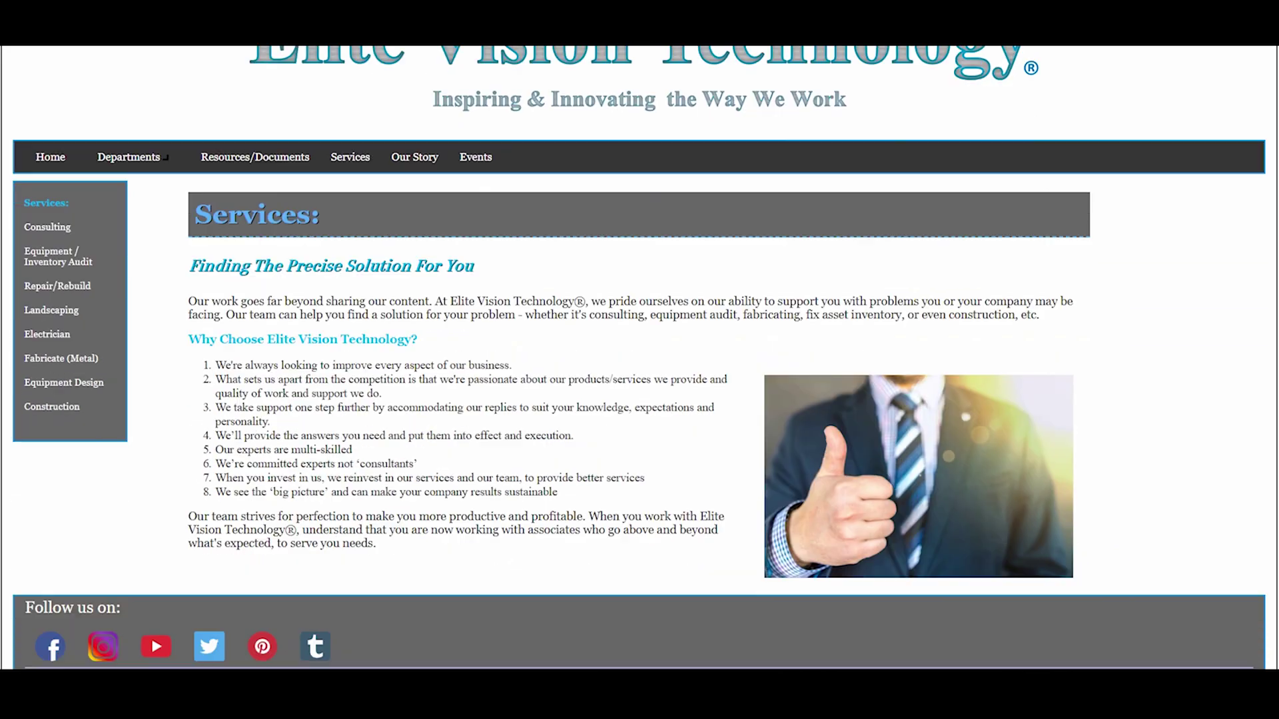
{"action": "scroll", "coordinate": [58, 391], "scroll_direction": "up", "scroll_amount": 3}
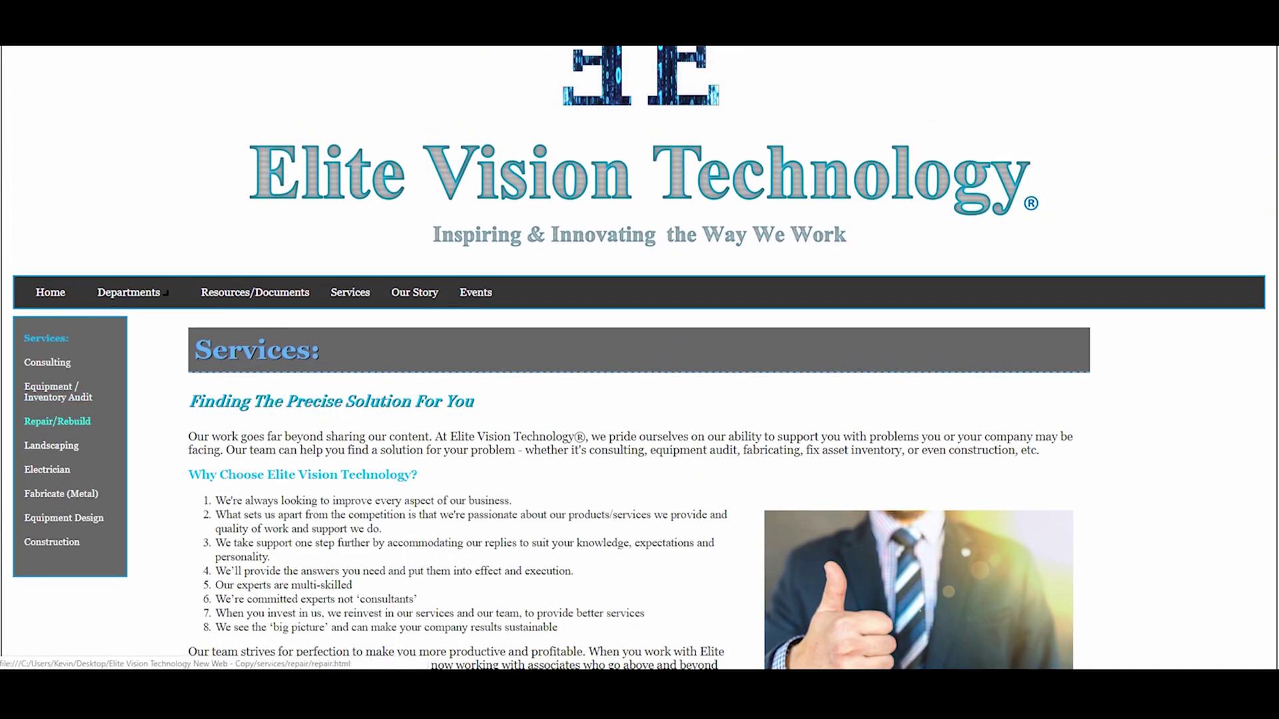
Step: Browse the Consulting services page
{"action": "left_click", "coordinate": [46, 361]}
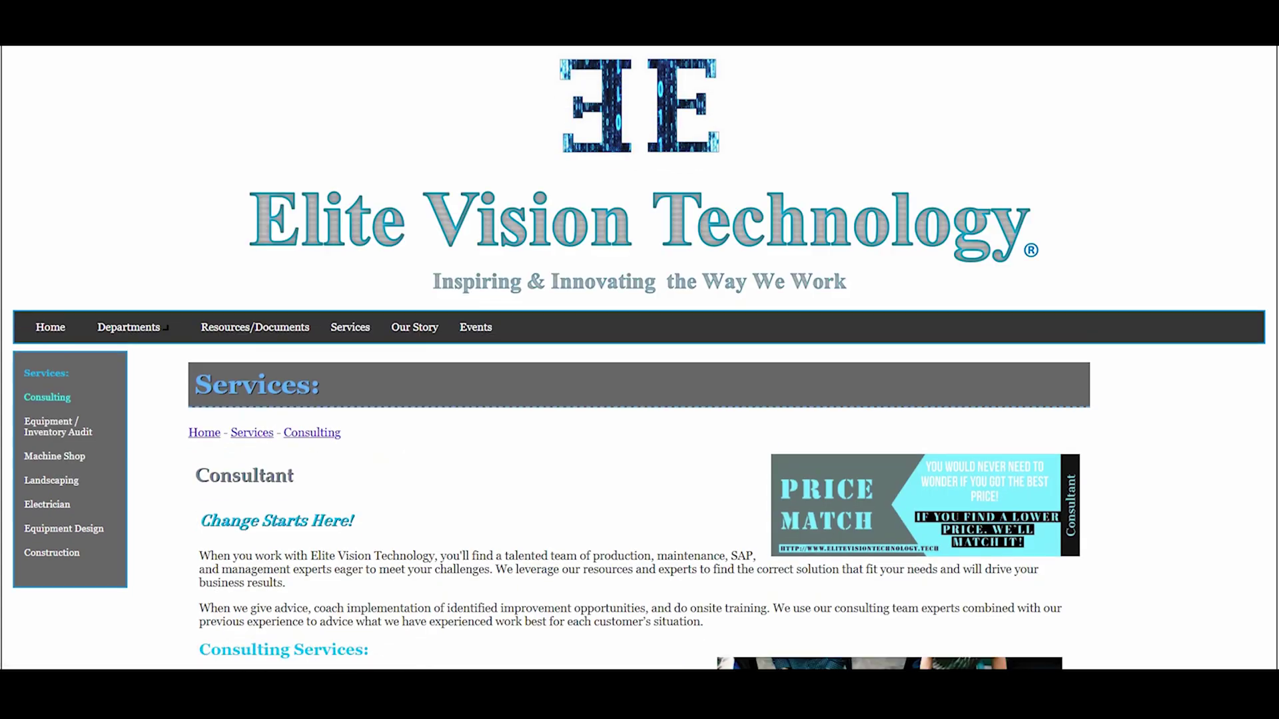
{"action": "scroll", "coordinate": [47, 361], "scroll_direction": "down", "scroll_amount": 3}
{"action": "scroll", "coordinate": [47, 362], "scroll_direction": "down", "scroll_amount": 2}
{"action": "scroll", "coordinate": [46, 362], "scroll_direction": "up", "scroll_amount": 3}
{"action": "scroll", "coordinate": [640, 359], "scroll_direction": "down", "scroll_amount": 3}
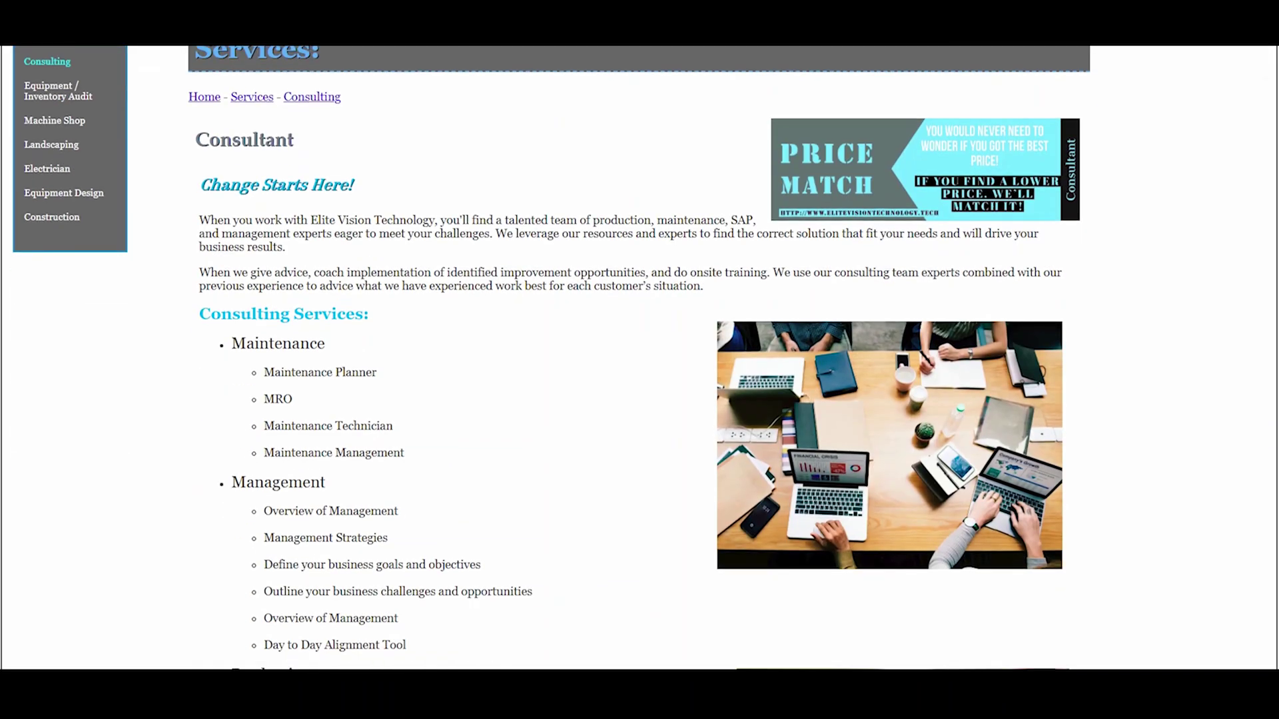
{"action": "scroll", "coordinate": [639, 360], "scroll_direction": "down", "scroll_amount": 2}
{"action": "scroll", "coordinate": [639, 360], "scroll_direction": "up", "scroll_amount": 2}
{"action": "scroll", "coordinate": [640, 360], "scroll_direction": "down", "scroll_amount": 6}
{"action": "scroll", "coordinate": [640, 360], "scroll_direction": "up", "scroll_amount": 6}
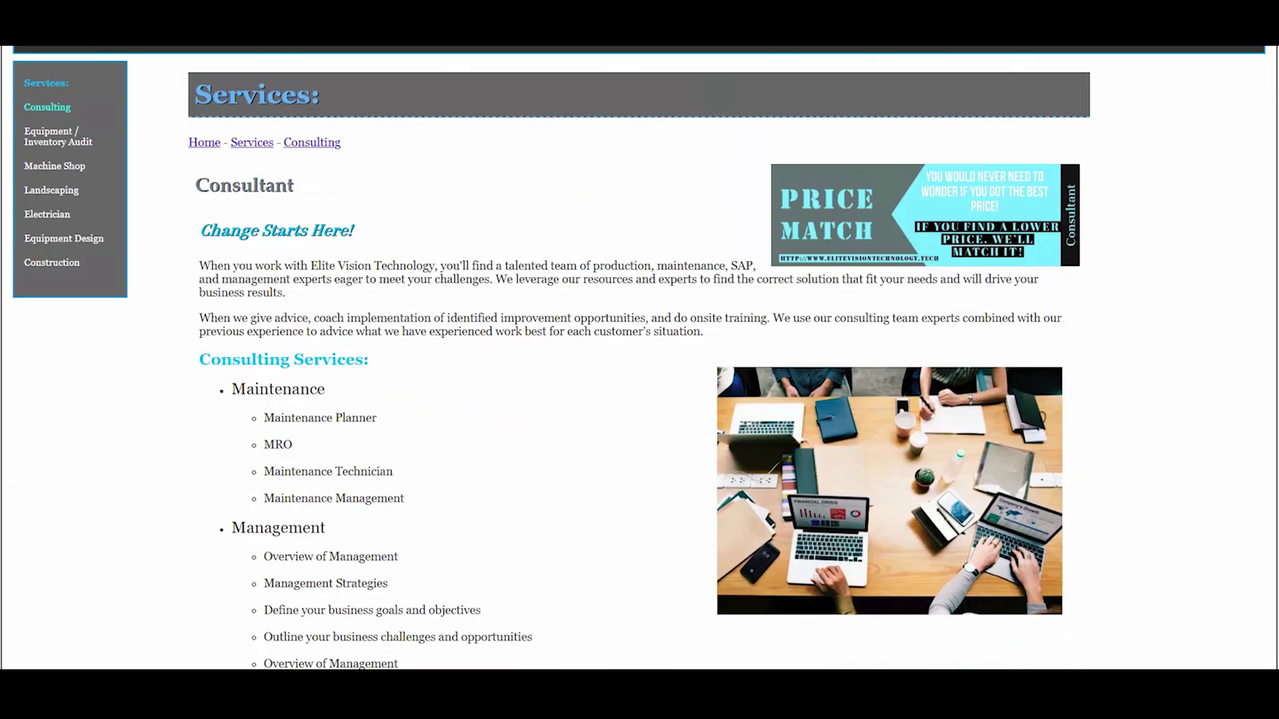
{"action": "scroll", "coordinate": [639, 360], "scroll_direction": "up", "scroll_amount": 5}
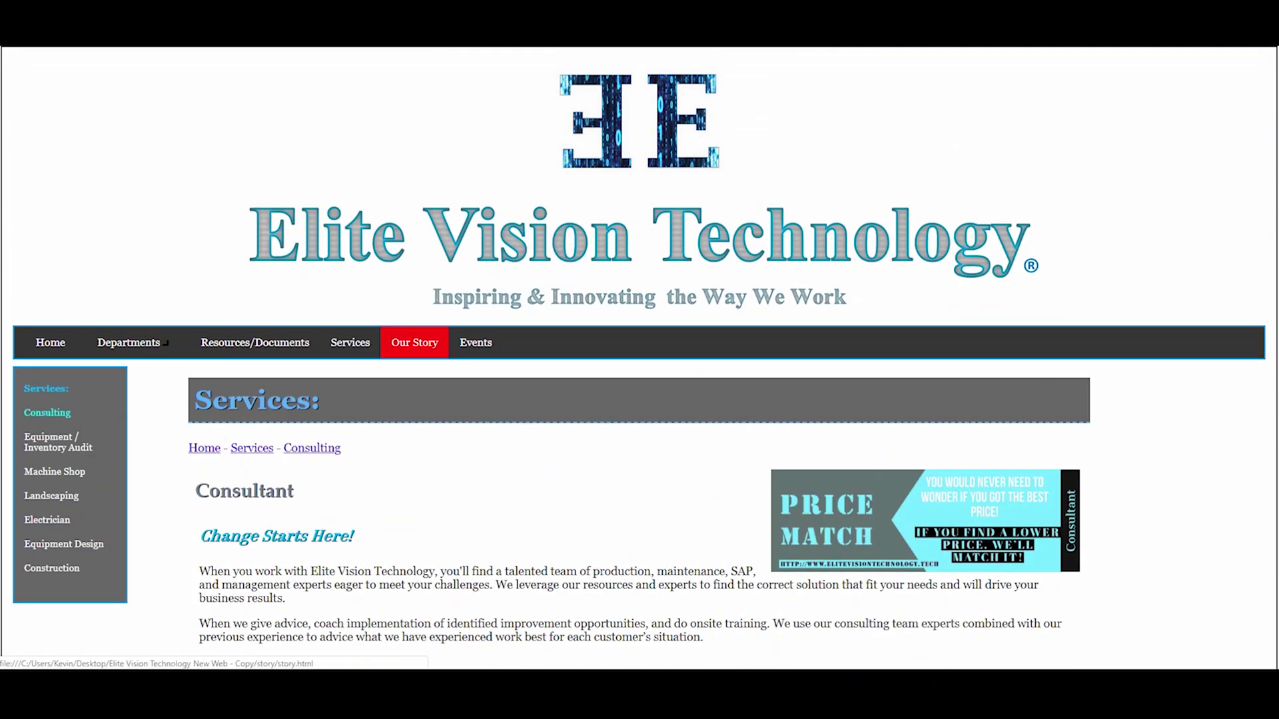
Step: View the Our Story page and follow the footer link to the company's Instagram
{"action": "left_click", "coordinate": [414, 343]}
{"action": "scroll", "coordinate": [414, 342], "scroll_direction": "down", "scroll_amount": 3}
{"action": "scroll", "coordinate": [414, 342], "scroll_direction": "up", "scroll_amount": 3}
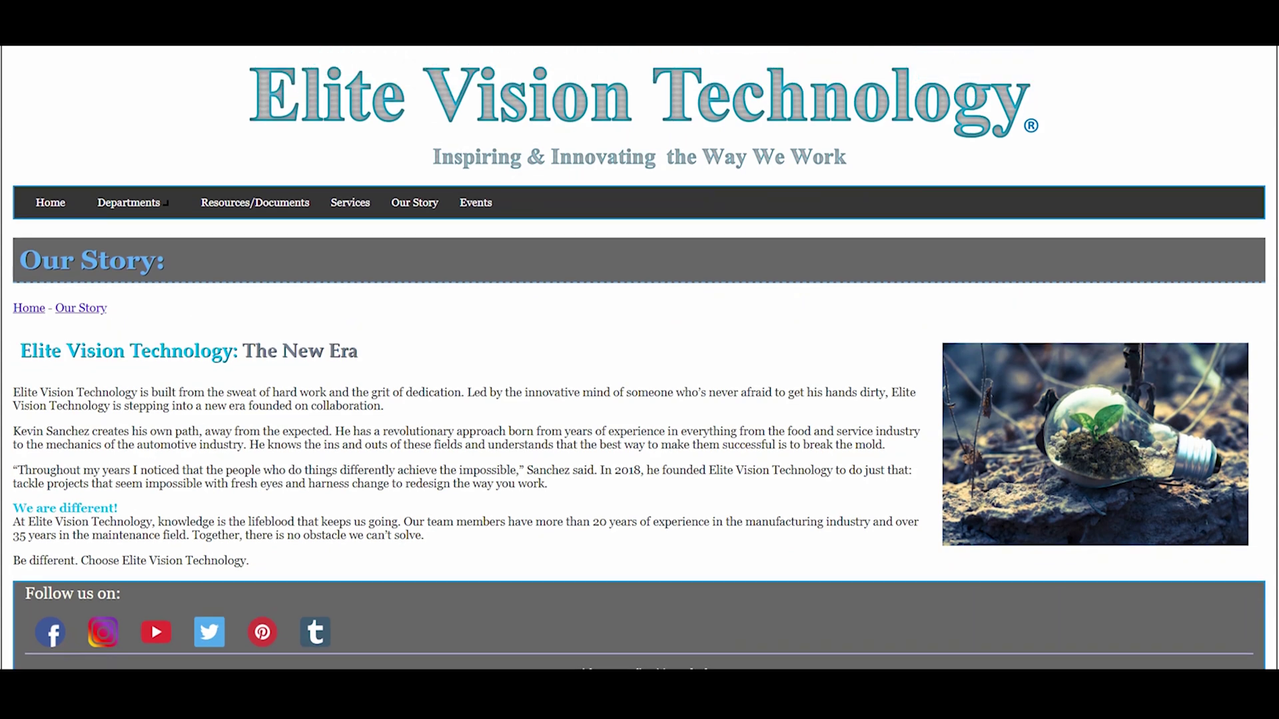
{"action": "scroll", "coordinate": [640, 359], "scroll_direction": "down", "scroll_amount": 3}
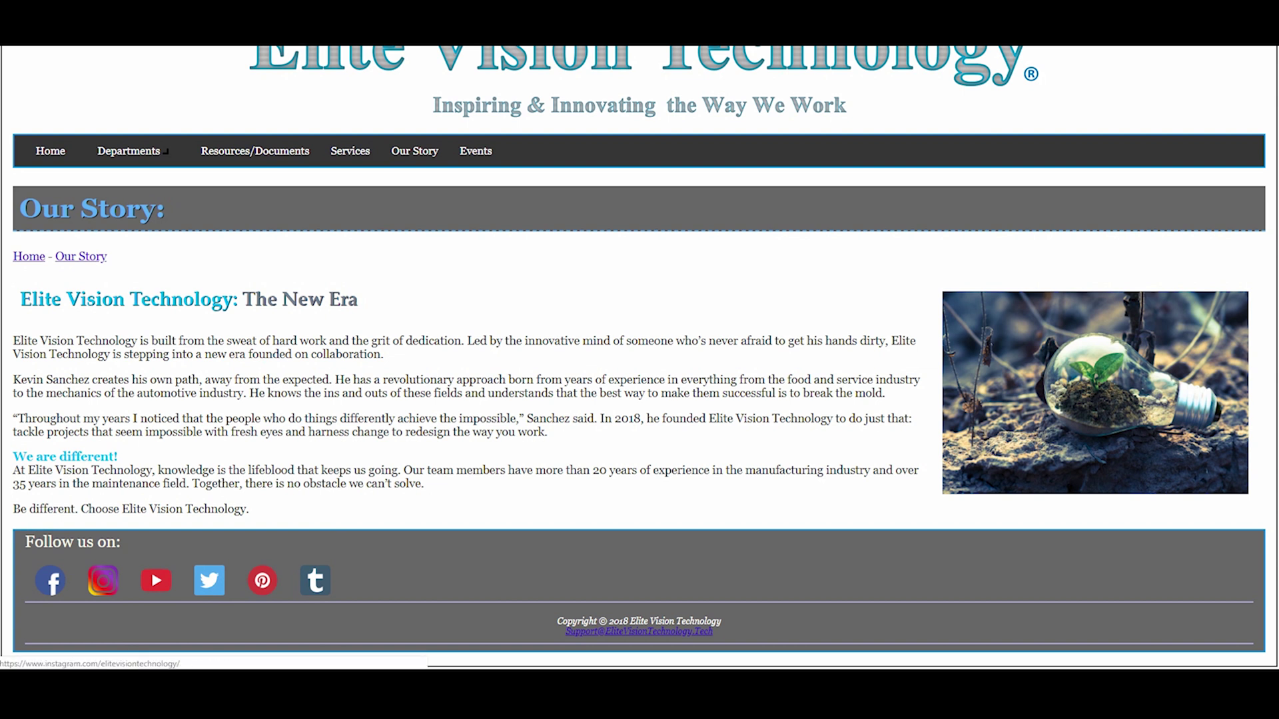
{"action": "left_click", "coordinate": [102, 580]}
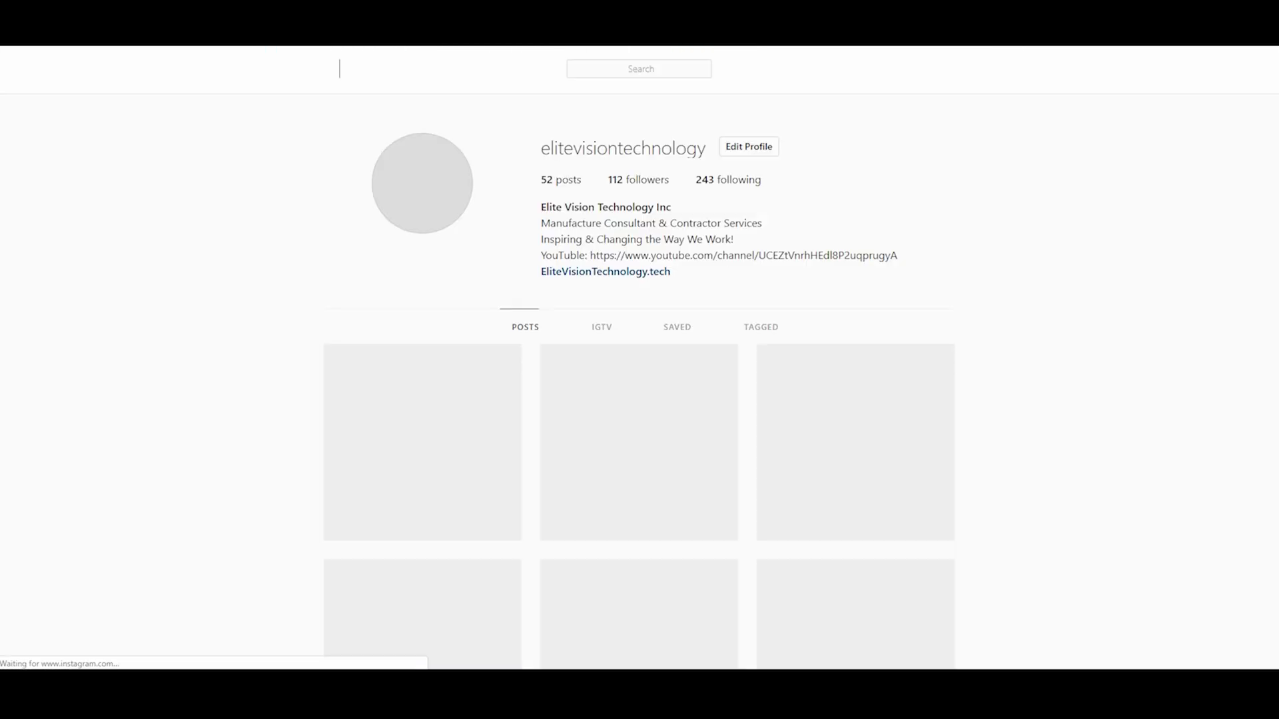
Step: Scroll down through the Elite Vision Technology Instagram posts and their SAP guide images
{"action": "scroll", "coordinate": [639, 320], "scroll_direction": "down", "scroll_amount": 3}
{"action": "scroll", "coordinate": [640, 320], "scroll_direction": "down", "scroll_amount": 3}
{"action": "scroll", "coordinate": [639, 319], "scroll_direction": "down", "scroll_amount": 2}
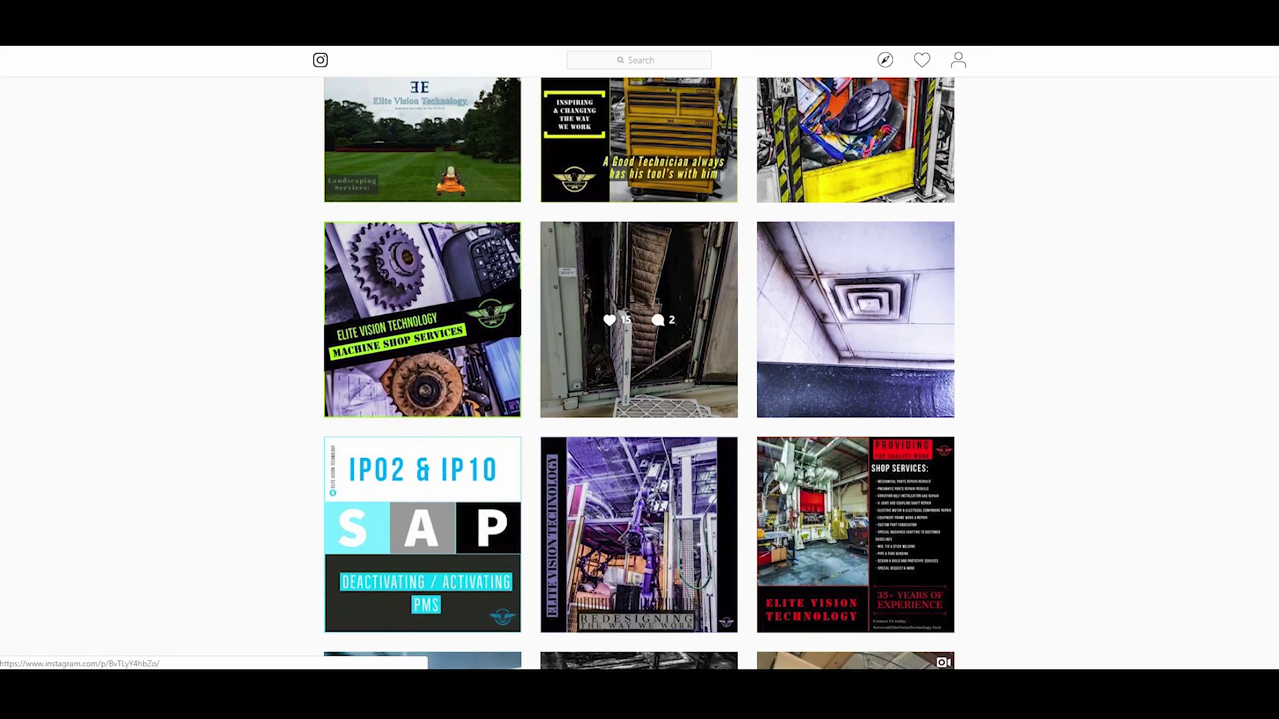
{"action": "scroll", "coordinate": [640, 320], "scroll_direction": "down", "scroll_amount": 3}
{"action": "scroll", "coordinate": [639, 320], "scroll_direction": "down", "scroll_amount": 1}
{"action": "scroll", "coordinate": [639, 319], "scroll_direction": "down", "scroll_amount": 3}
{"action": "scroll", "coordinate": [639, 320], "scroll_direction": "down", "scroll_amount": 2}
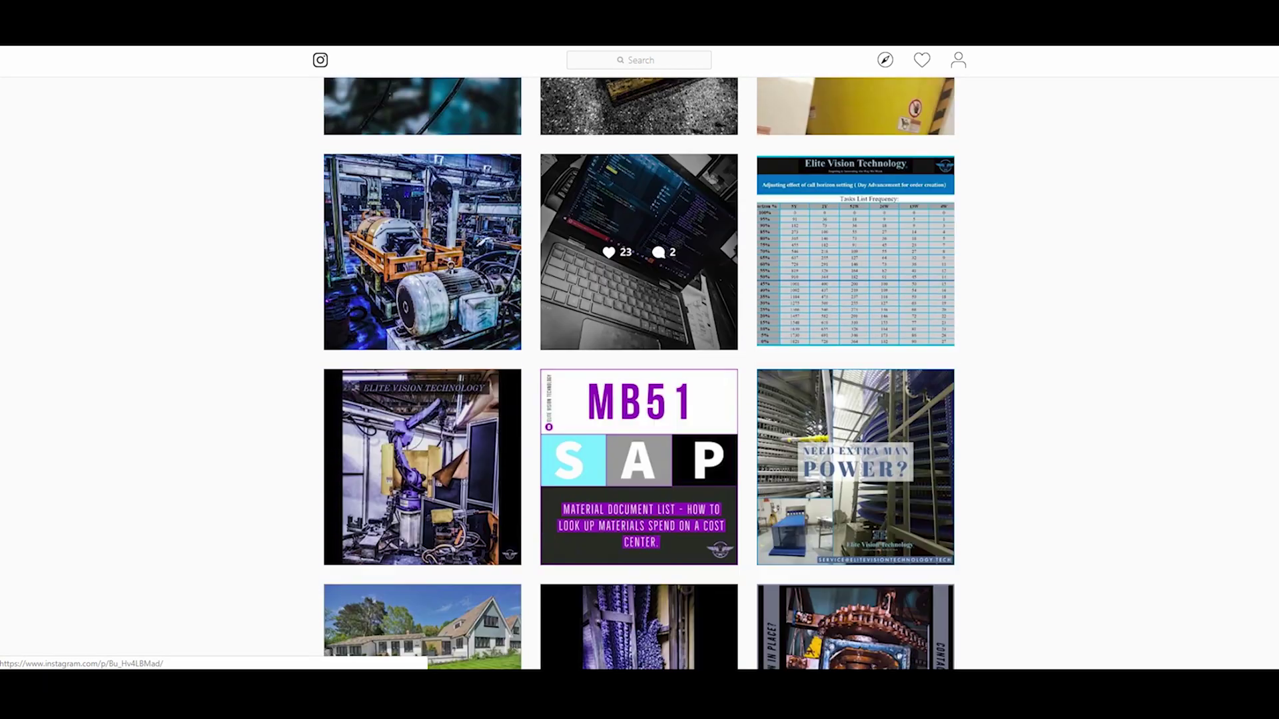
{"action": "scroll", "coordinate": [639, 233], "scroll_direction": "down", "scroll_amount": 4}
{"action": "scroll", "coordinate": [640, 233], "scroll_direction": "down", "scroll_amount": 2}
{"action": "scroll", "coordinate": [640, 233], "scroll_direction": "down", "scroll_amount": 2}
{"action": "scroll", "coordinate": [639, 233], "scroll_direction": "down", "scroll_amount": 3}
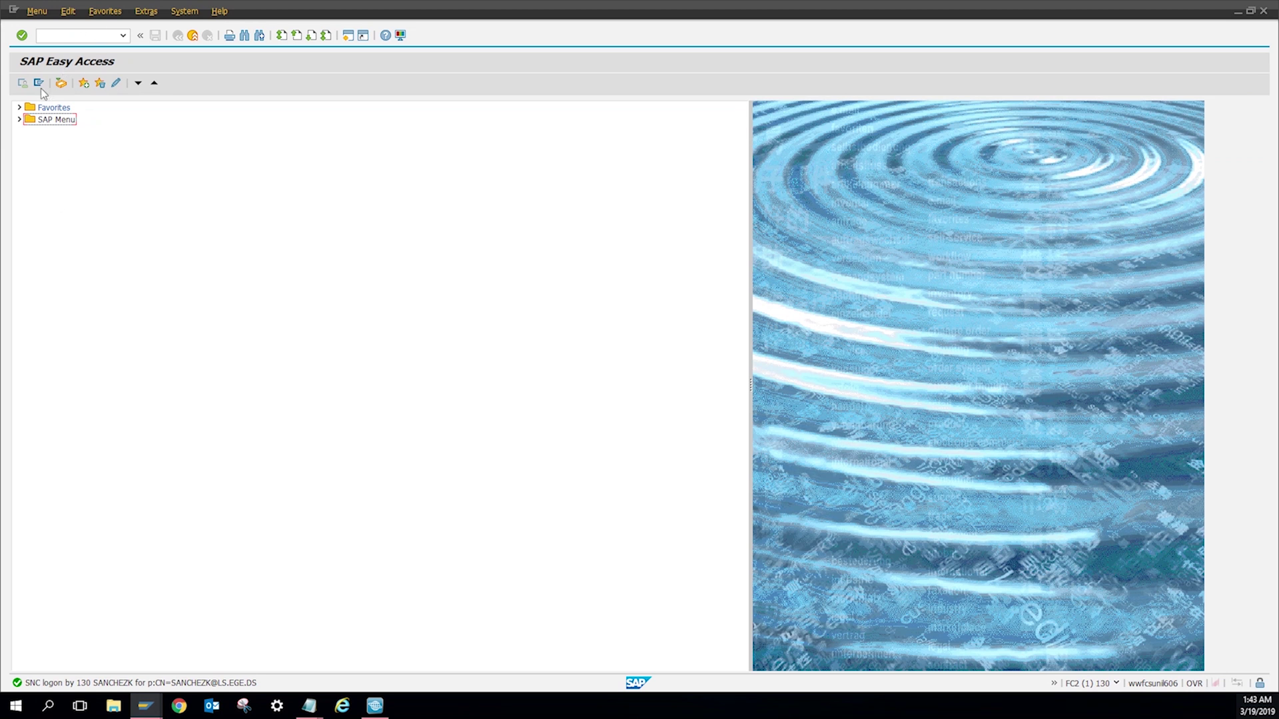
Step: Run IH01 with the IH01 KS LAY variant for location US08-1700, plant 1700
{"action": "left_click", "coordinate": [60, 38]}
{"action": "key", "text": "Return"}
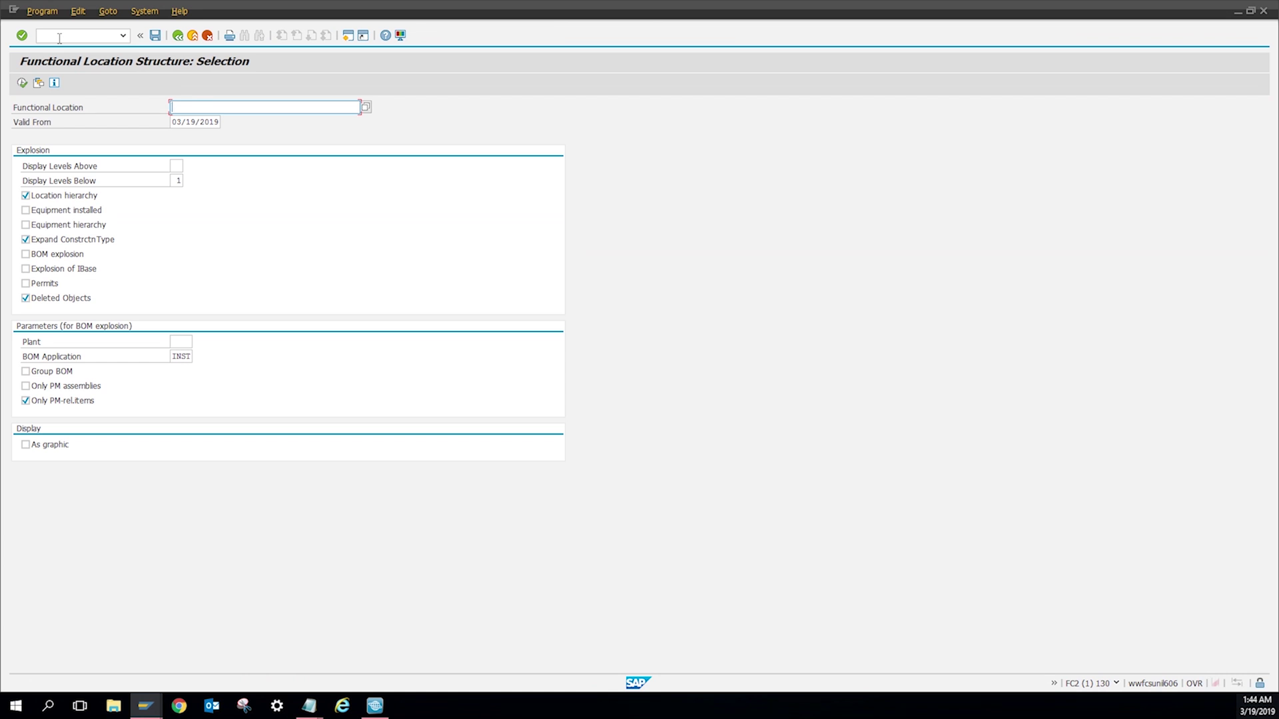
{"action": "key", "text": "shift+F5"}
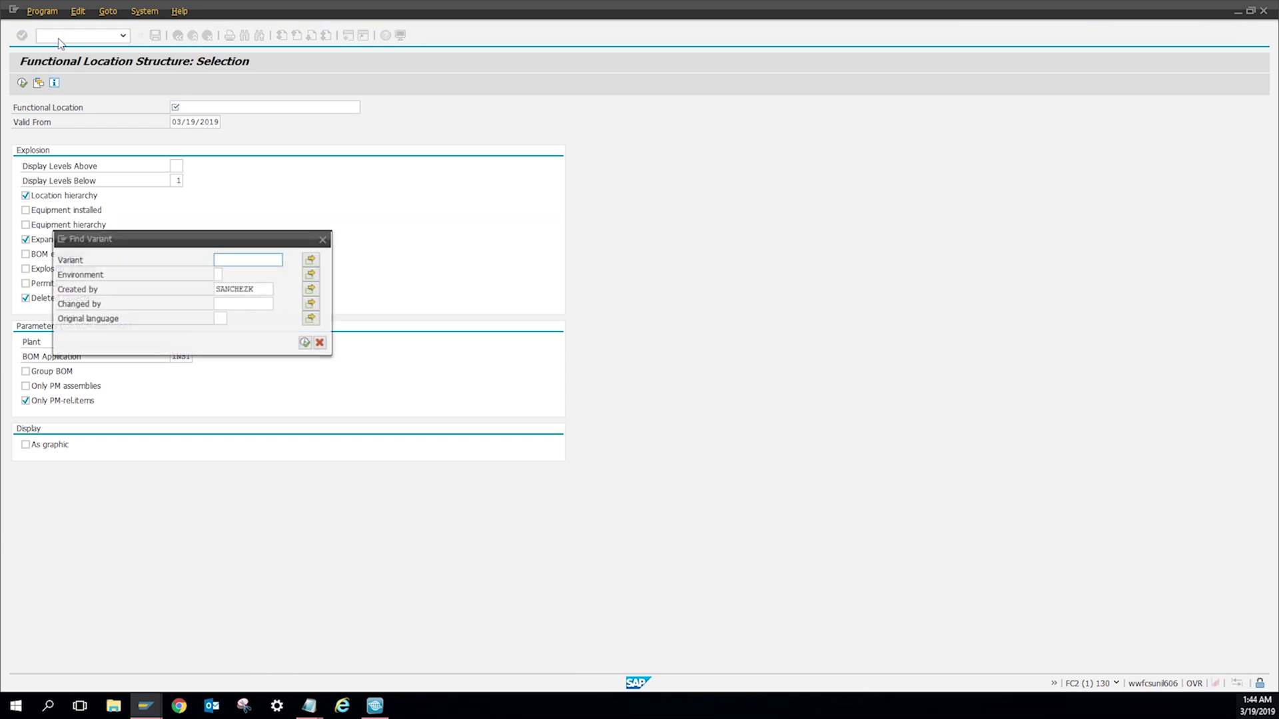
{"action": "type", "text": "ih"}
{"action": "key", "text": "Down"}
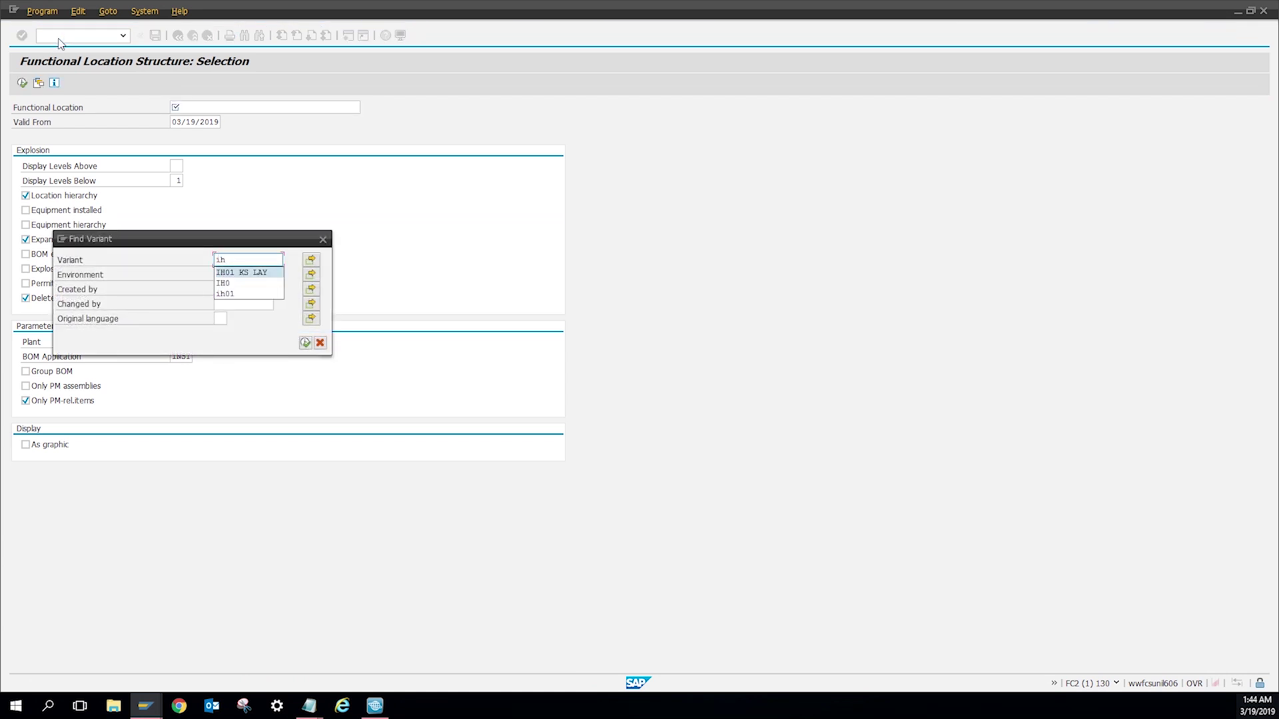
{"action": "key", "text": "Return"}
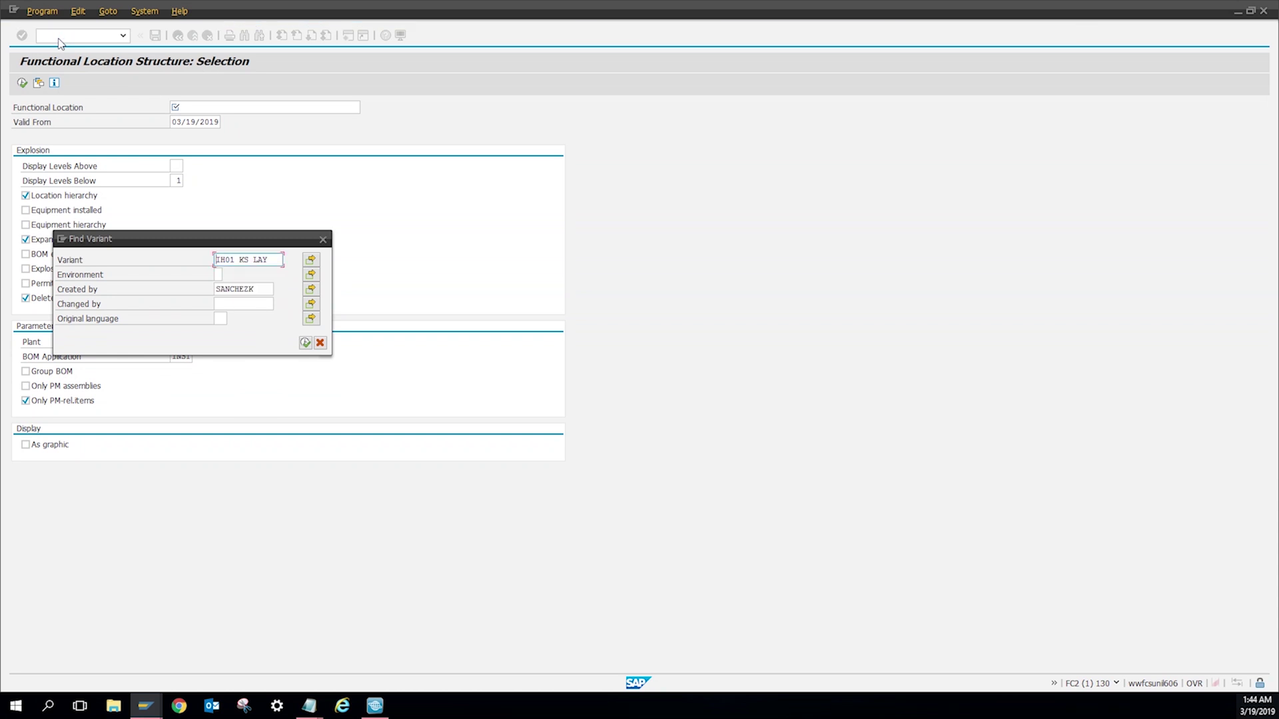
{"action": "key", "text": "F8"}
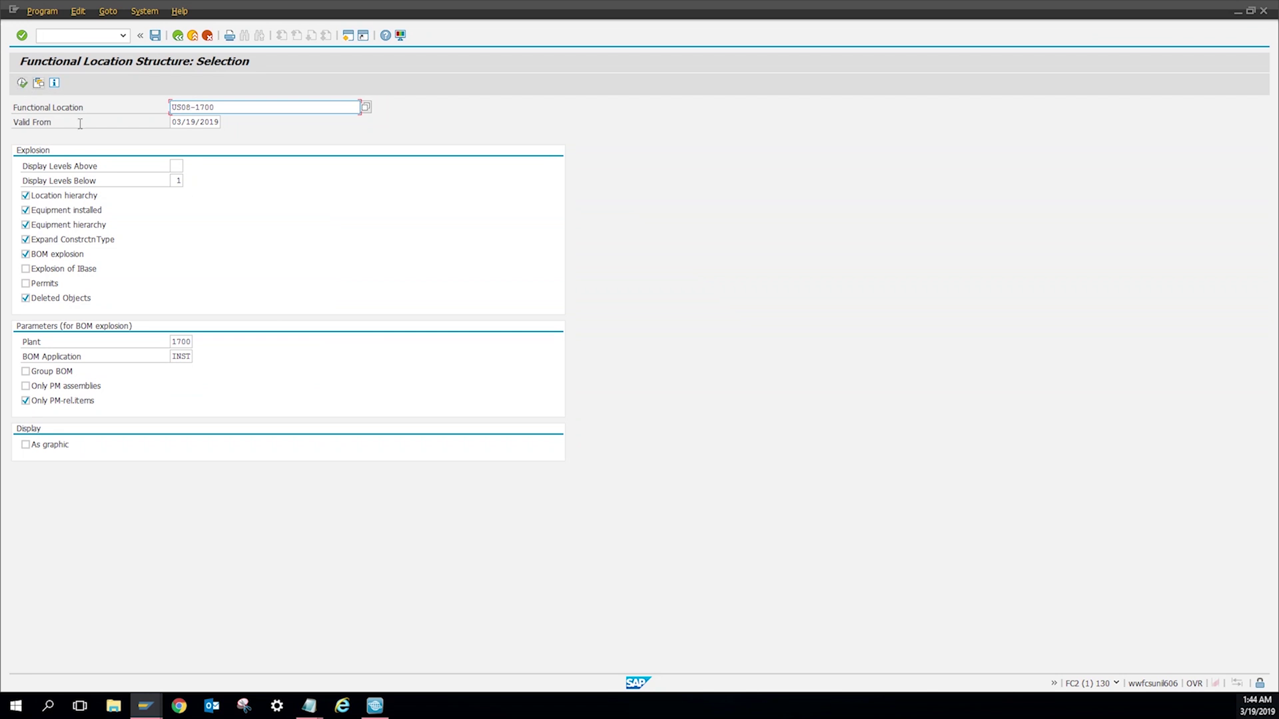
{"action": "left_click", "coordinate": [22, 83]}
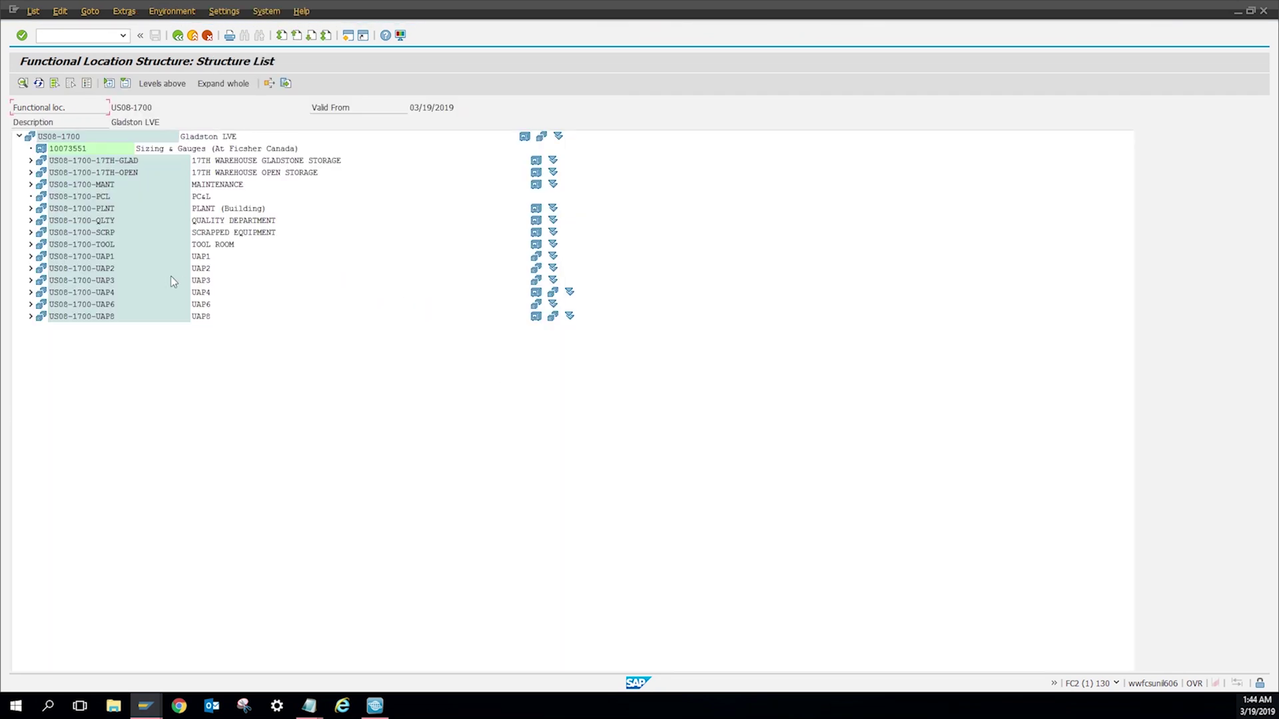
Step: Expand US08-1700-UAP3 into its lines and select LINE 1550 (US08-1700-UAP3-1550)
{"action": "left_click", "coordinate": [170, 277]}
{"action": "double_click", "coordinate": [169, 275]}
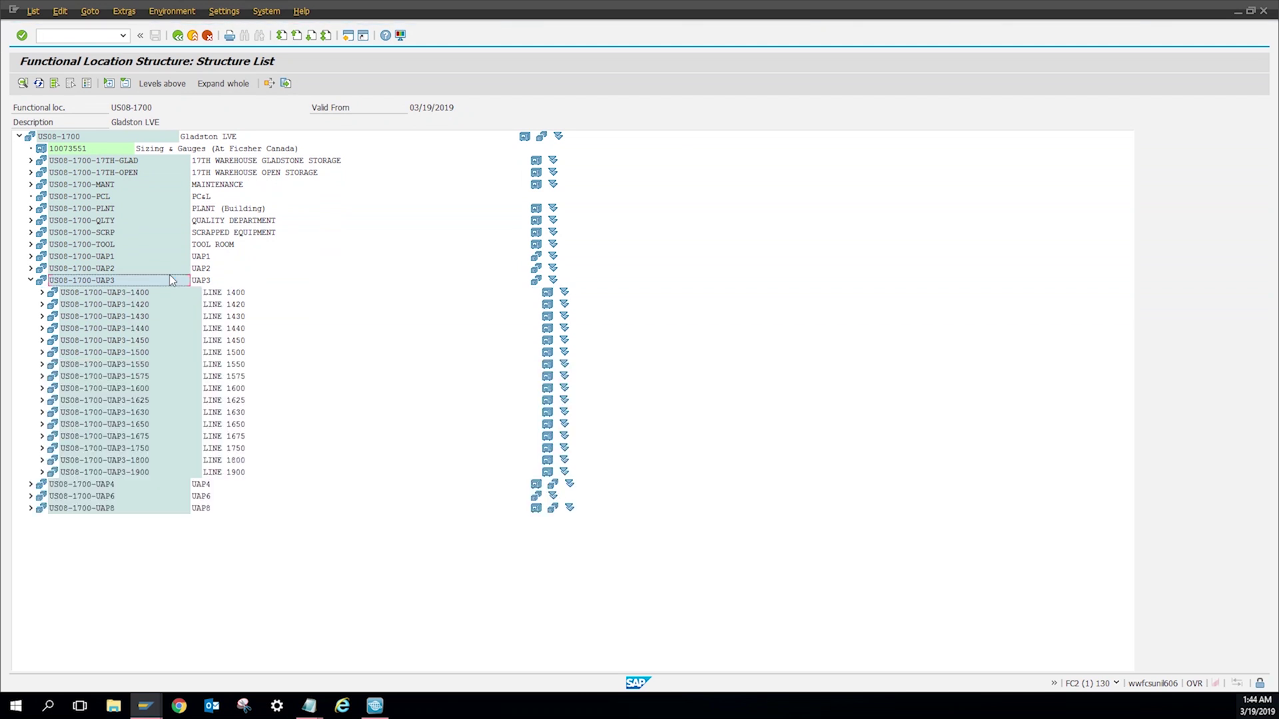
{"action": "key", "text": "Down"}
{"action": "key", "text": "Down"}
{"action": "key", "text": "Down"}
{"action": "key", "text": "Down"}
{"action": "key", "text": "Down"}
{"action": "key", "text": "Down"}
{"action": "key", "text": "Down"}
{"action": "key", "text": "Down"}
{"action": "key", "text": "Down"}
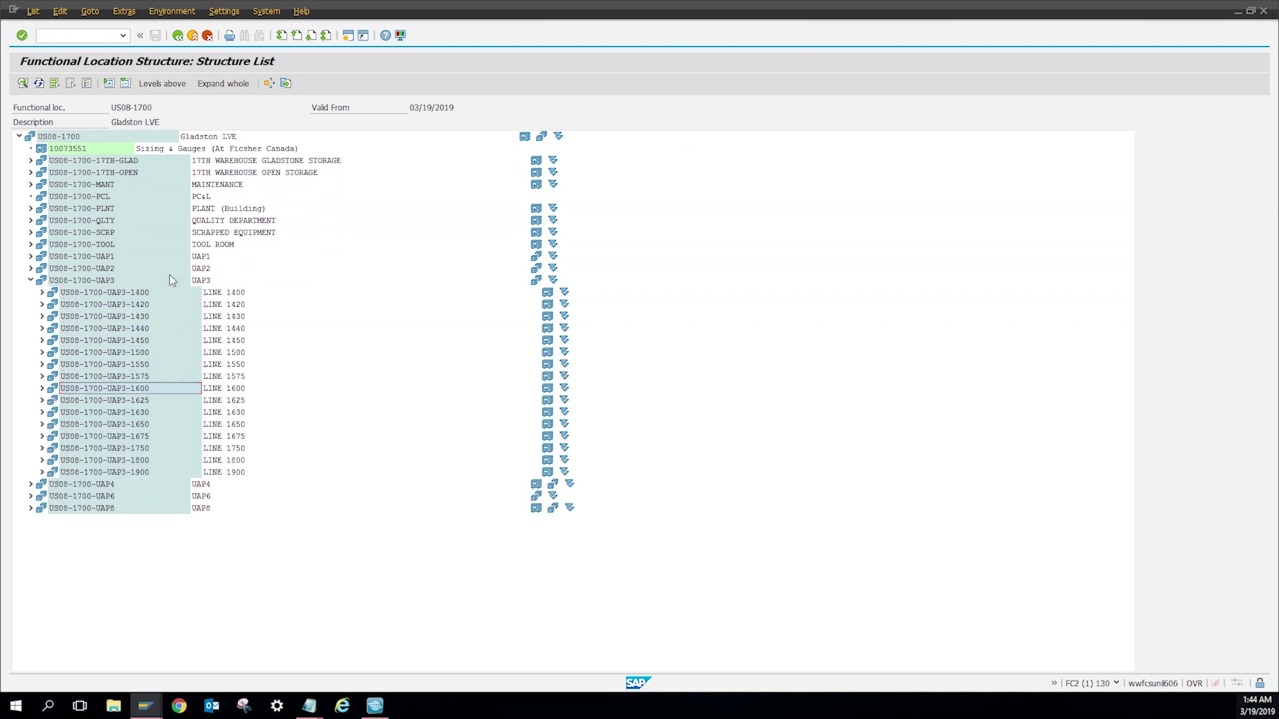
{"action": "key", "text": "Down"}
{"action": "key", "text": "Up"}
{"action": "key", "text": "Up"}
{"action": "key", "text": "Up"}
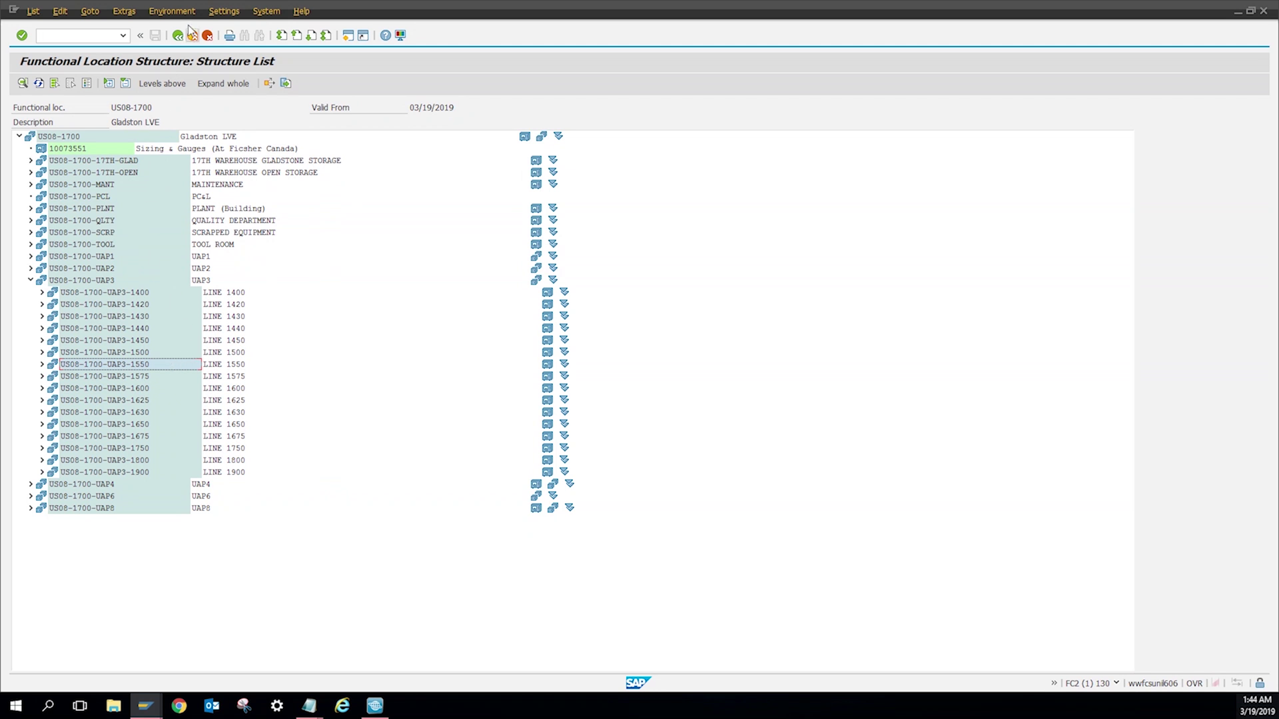
{"action": "left_click", "coordinate": [172, 11]}
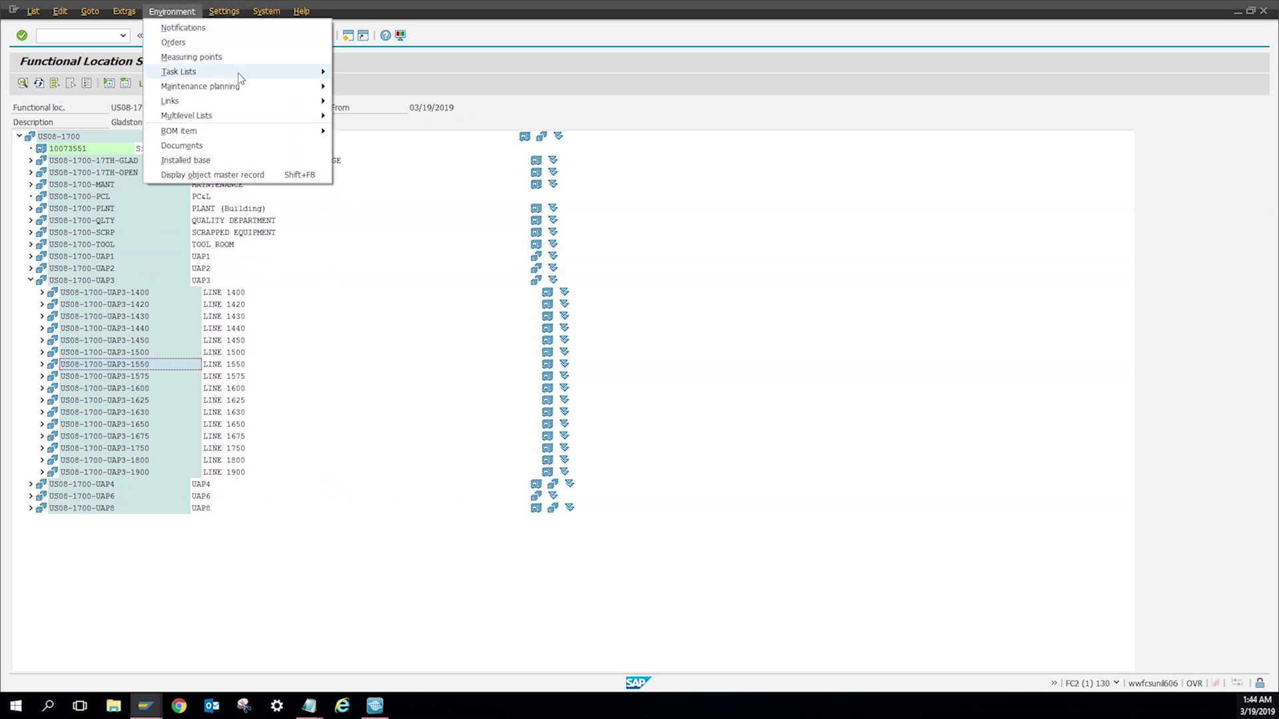
{"action": "mouse_move", "coordinate": [201, 86]}
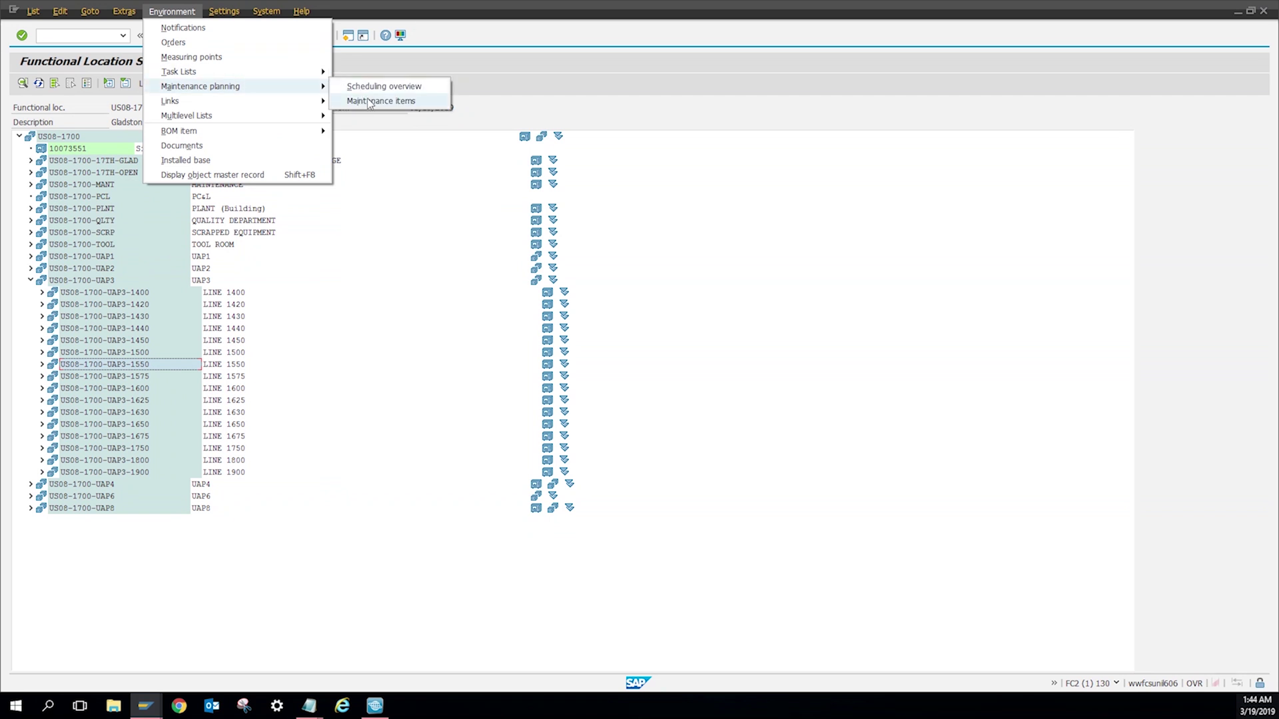
Step: Run the maintenance item list for US08-1700-UAP3-1550 and scroll through its items
{"action": "left_click", "coordinate": [368, 102]}
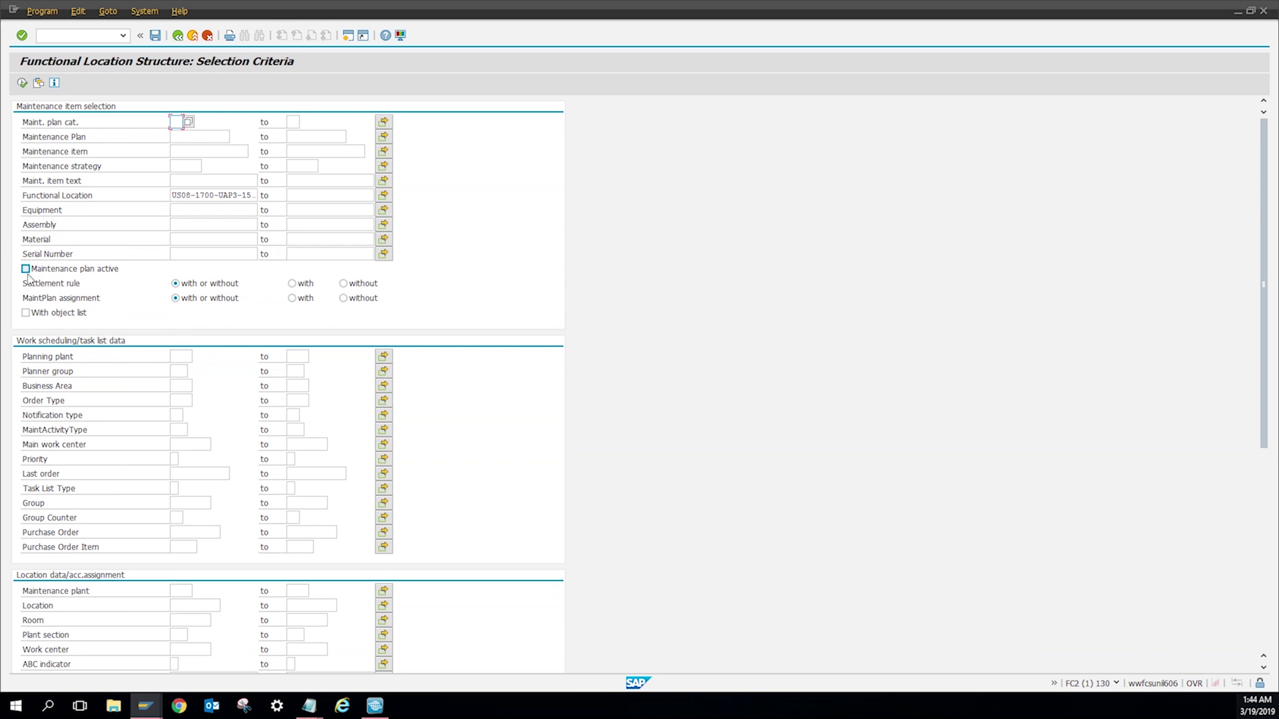
{"action": "left_click", "coordinate": [22, 83]}
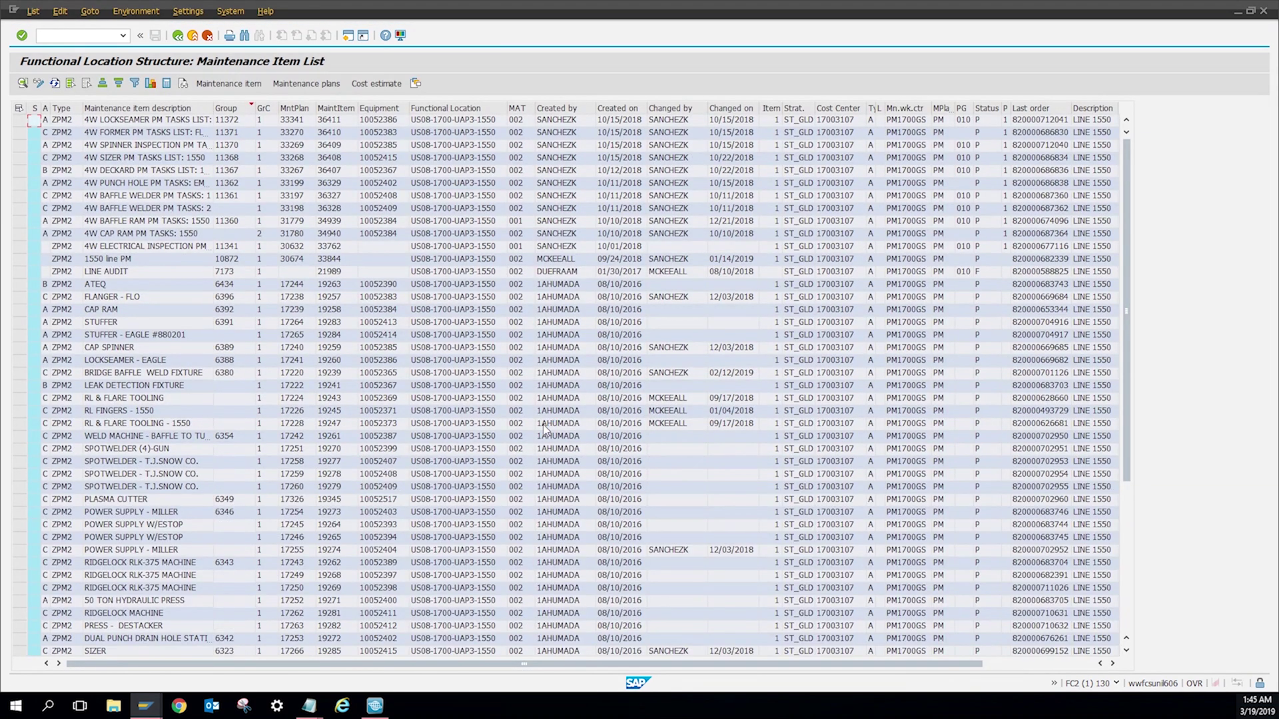
{"action": "scroll", "coordinate": [545, 430], "scroll_direction": "down", "scroll_amount": 1}
{"action": "scroll", "coordinate": [545, 430], "scroll_direction": "up", "scroll_amount": 1}
Step: Rerun LINE 1550's item list with 'Maintenance plan active' ticked, then return to the criteria
{"action": "left_click", "coordinate": [178, 36]}
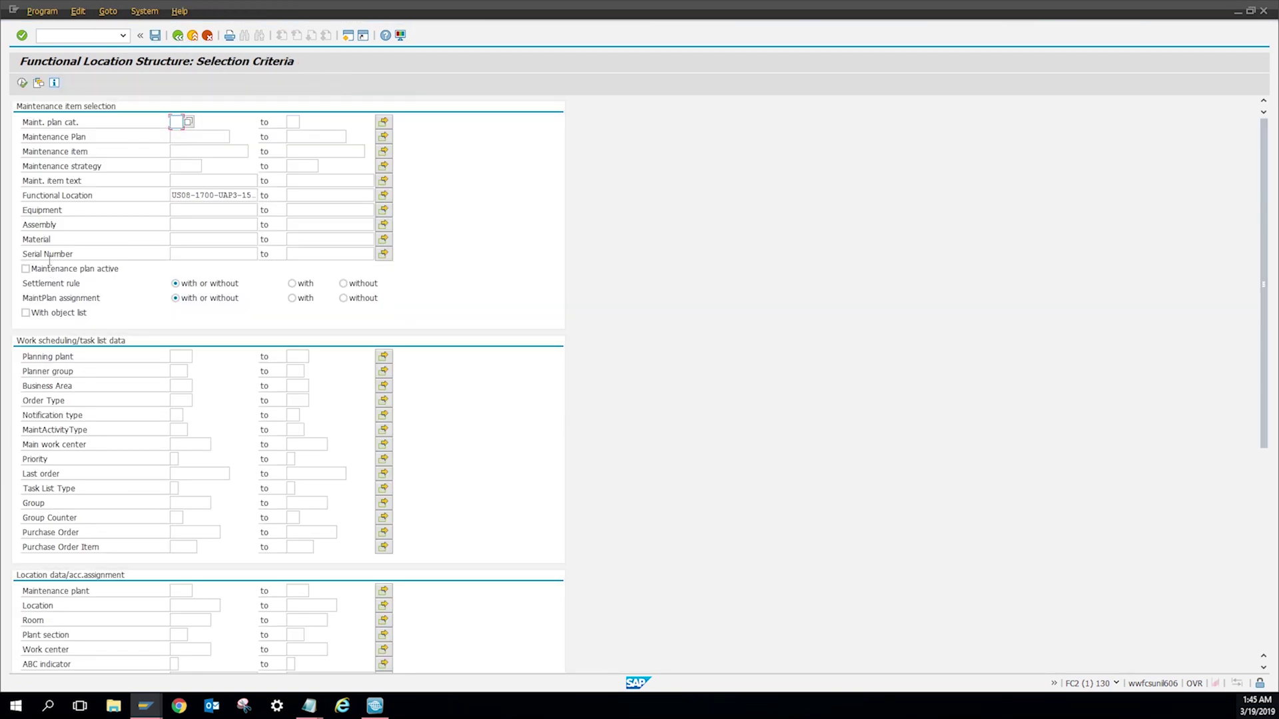
{"action": "left_click", "coordinate": [52, 269]}
{"action": "left_click", "coordinate": [22, 83]}
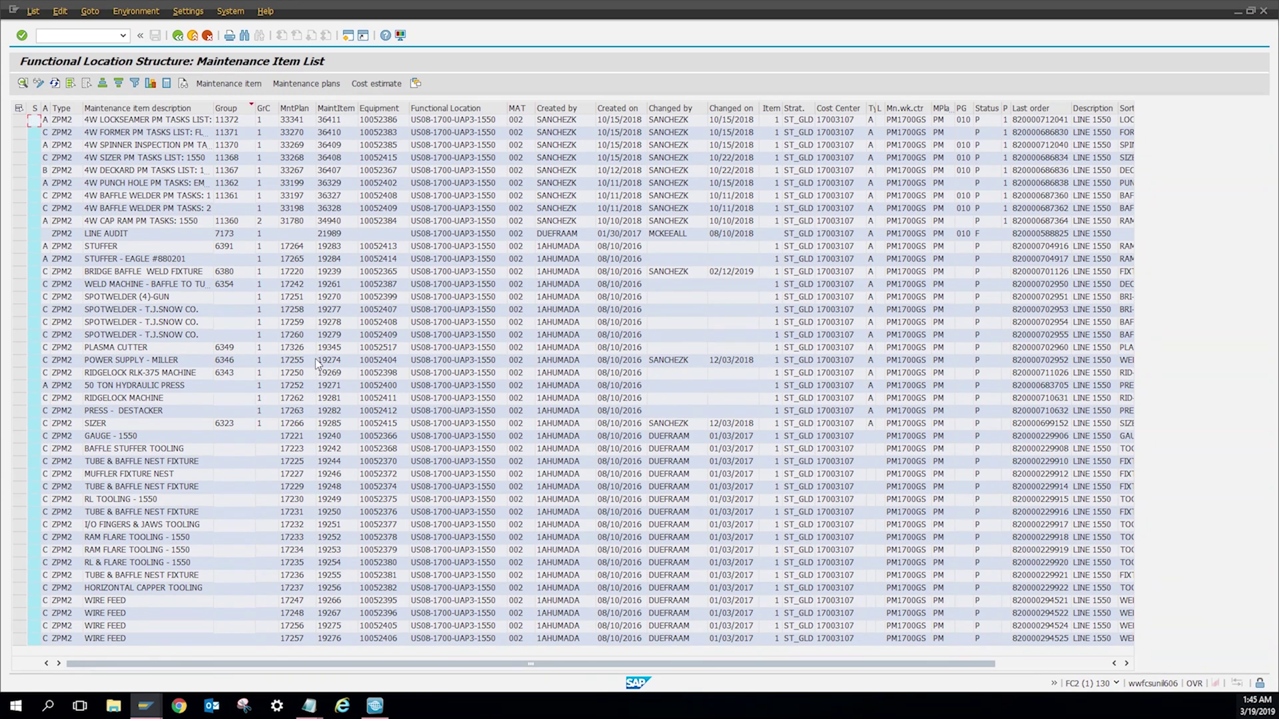
{"action": "left_click", "coordinate": [179, 36]}
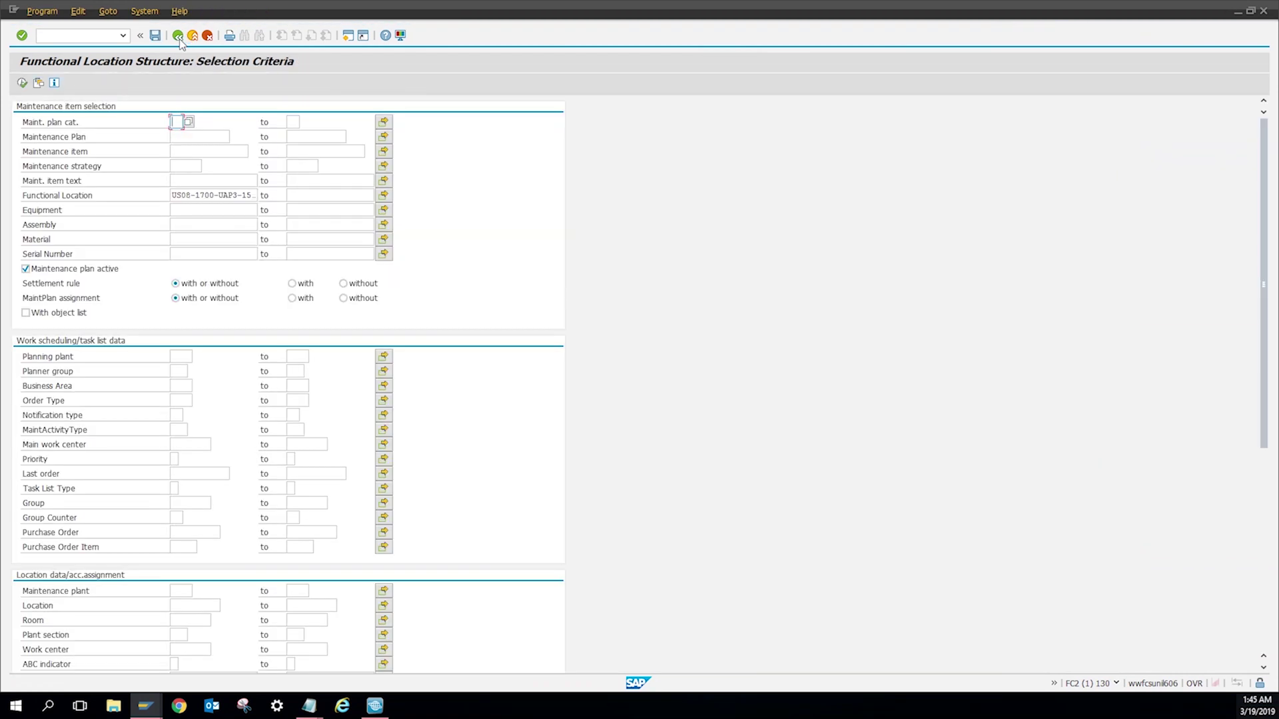
Step: Expand LINE 1550 in the structure list and select LOCKSEAMER equipment 10052386
{"action": "left_click", "coordinate": [178, 37]}
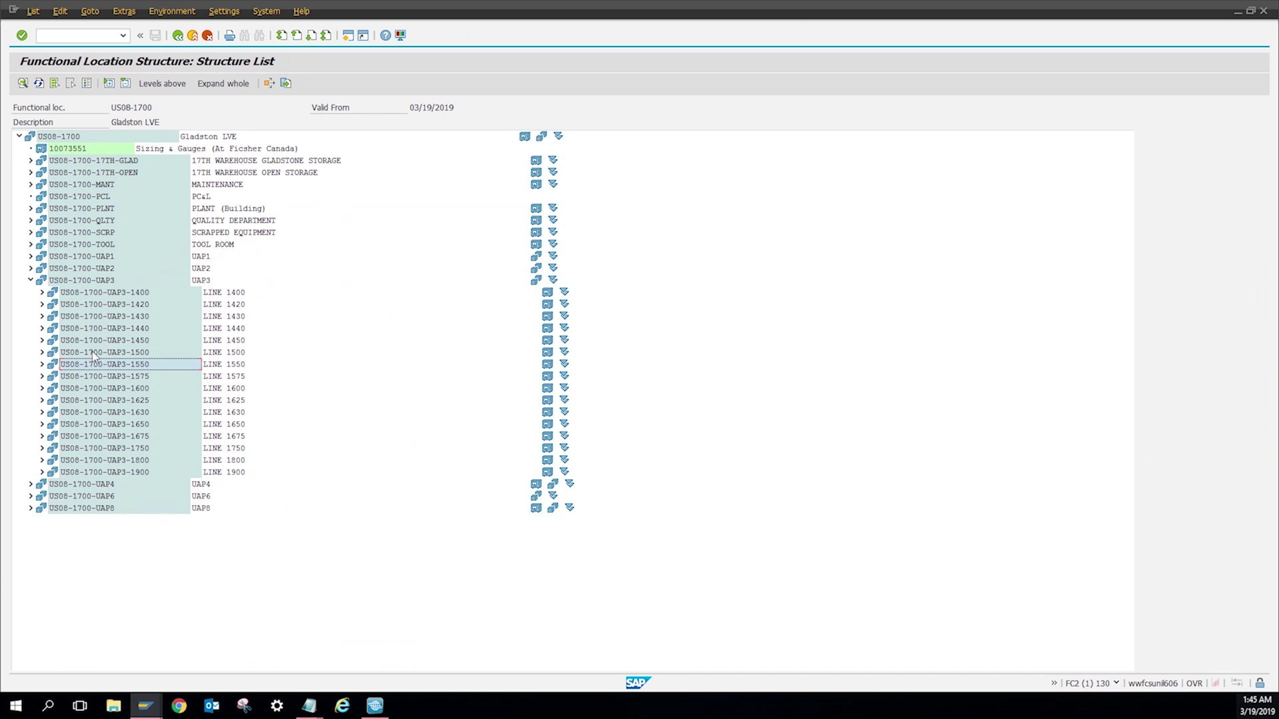
{"action": "double_click", "coordinate": [97, 370]}
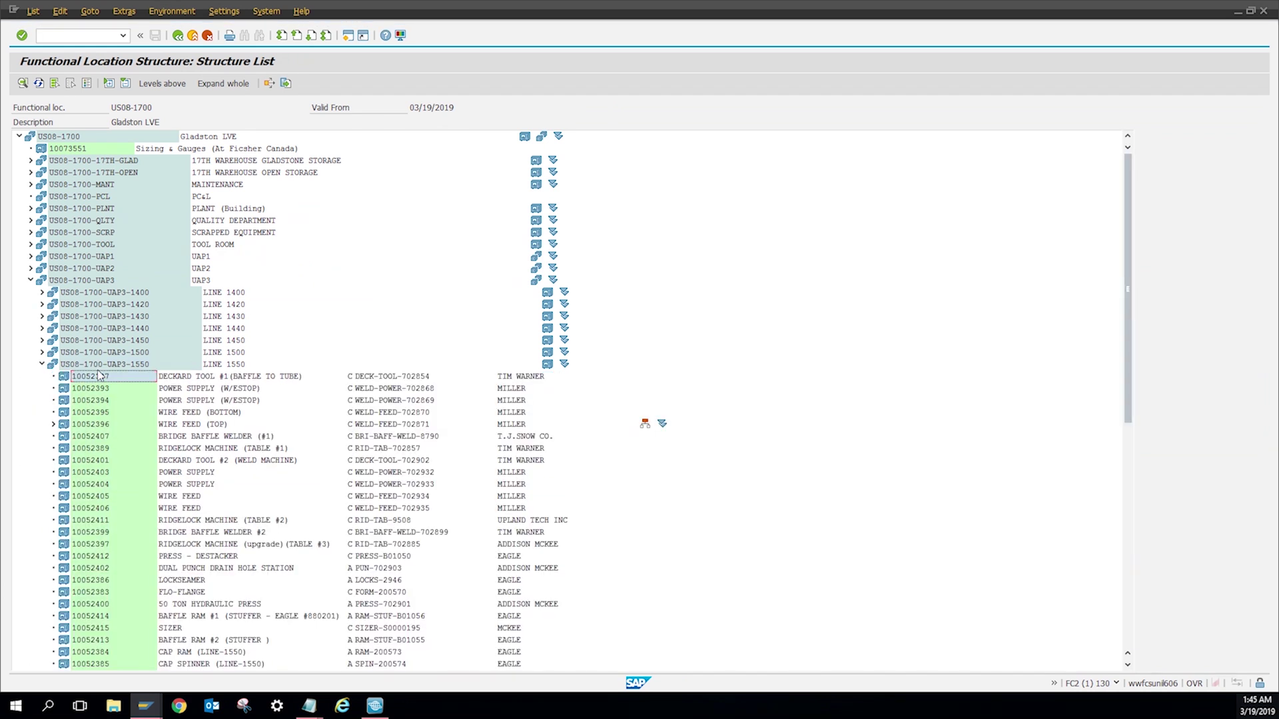
{"action": "key", "text": "Down"}
{"action": "key", "text": "Down"}
{"action": "key", "text": "Down"}
{"action": "key", "text": "Down"}
{"action": "key", "text": "Down"}
{"action": "key", "text": "Down"}
{"action": "key", "text": "Down"}
{"action": "key", "text": "Down"}
{"action": "key", "text": "Down"}
{"action": "key", "text": "Down"}
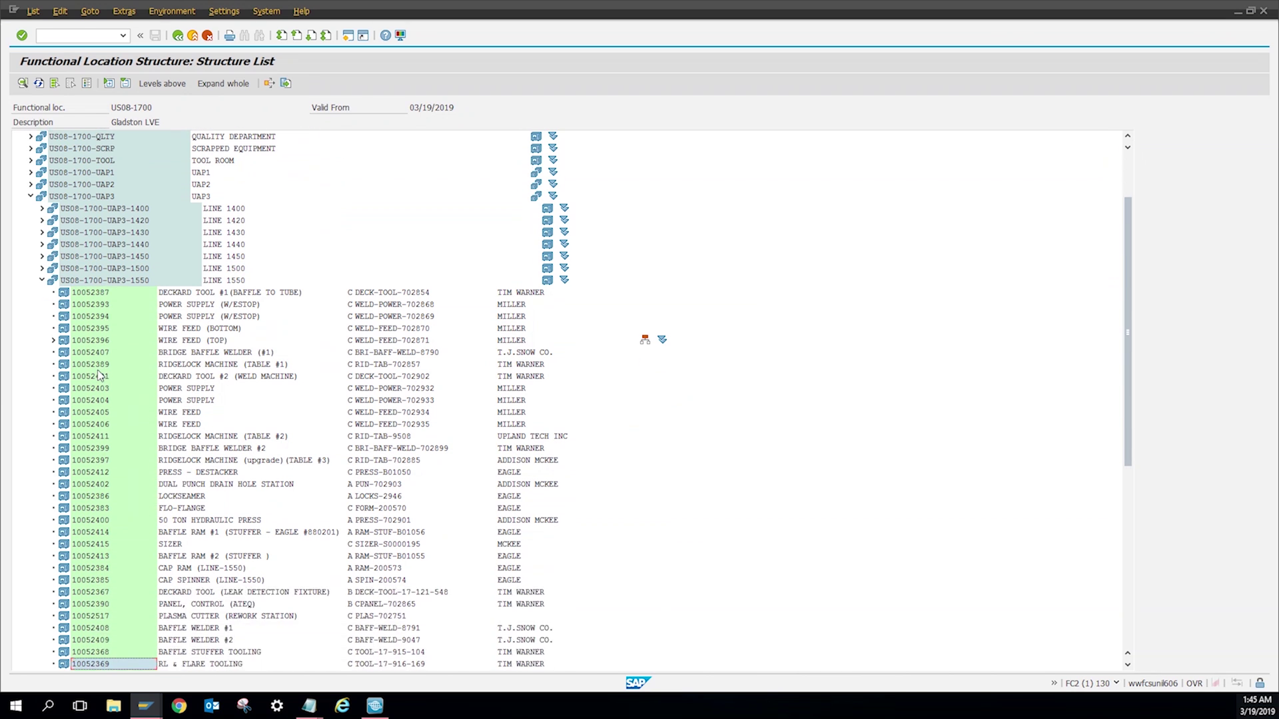
{"action": "key", "text": "Down"}
{"action": "key", "text": "Down"}
{"action": "key", "text": "Down"}
{"action": "key", "text": "Down"}
{"action": "key", "text": "Down"}
{"action": "key", "text": "Down"}
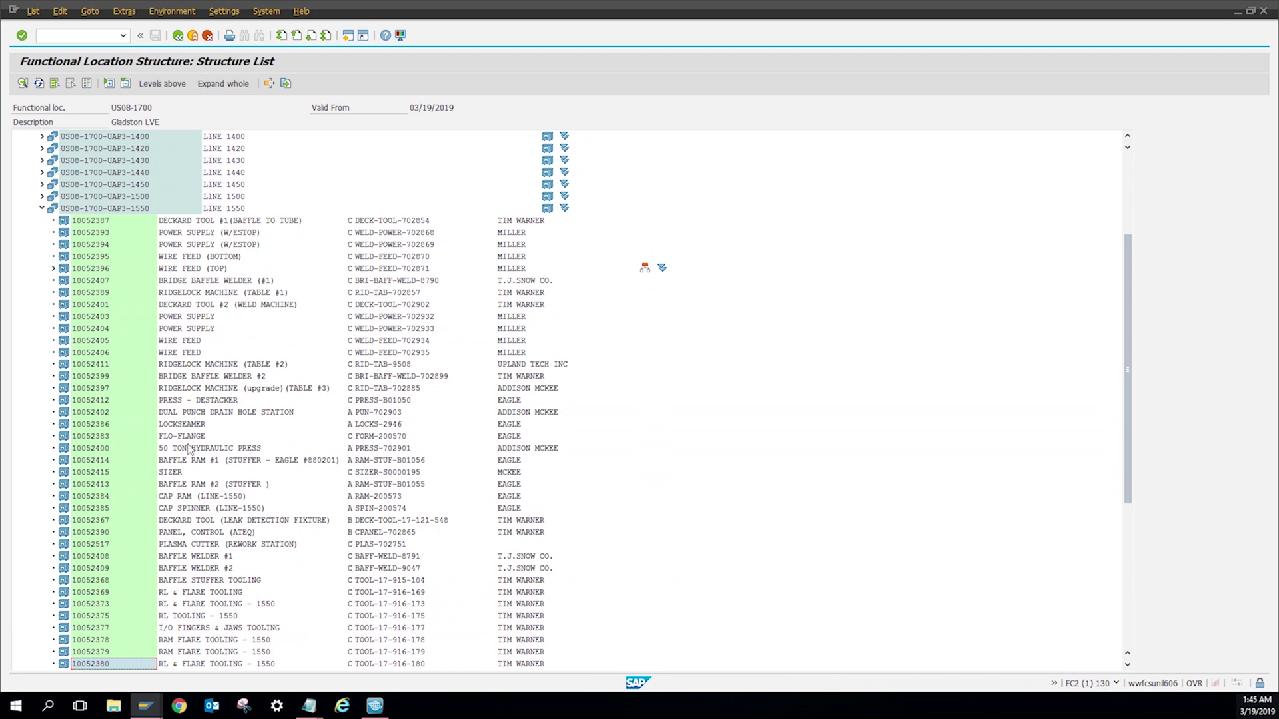
{"action": "key", "text": "Down"}
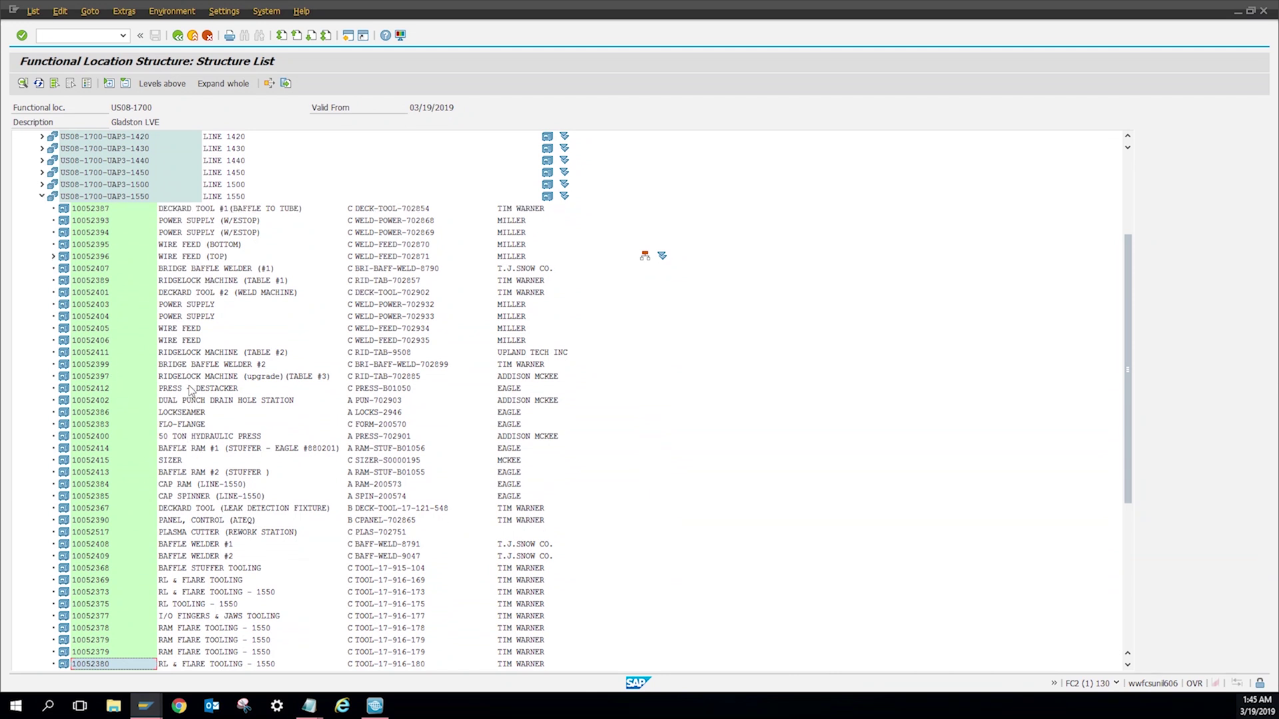
{"action": "key", "text": "Down"}
{"action": "key", "text": "Down"}
{"action": "key", "text": "Down"}
{"action": "key", "text": "Down"}
{"action": "key", "text": "Down"}
{"action": "key", "text": "Down"}
{"action": "key", "text": "Down"}
{"action": "key", "text": "Down"}
{"action": "key", "text": "Down"}
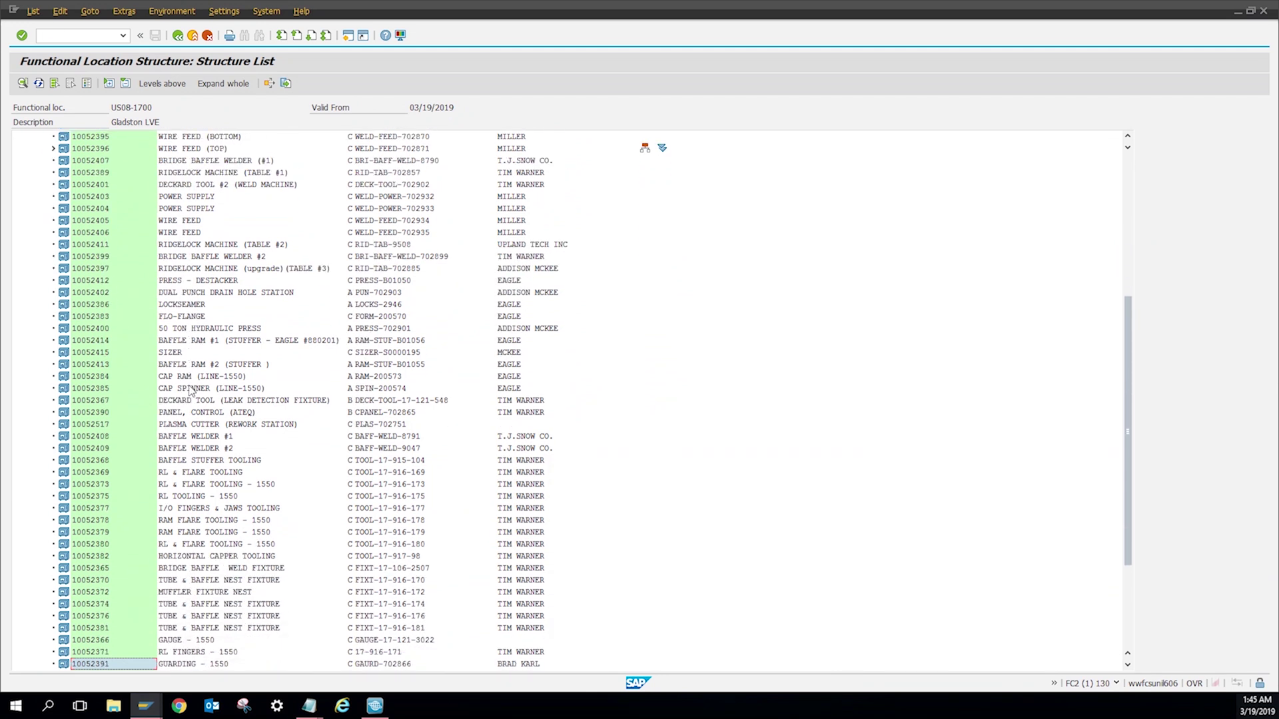
{"action": "left_click", "coordinate": [92, 309]}
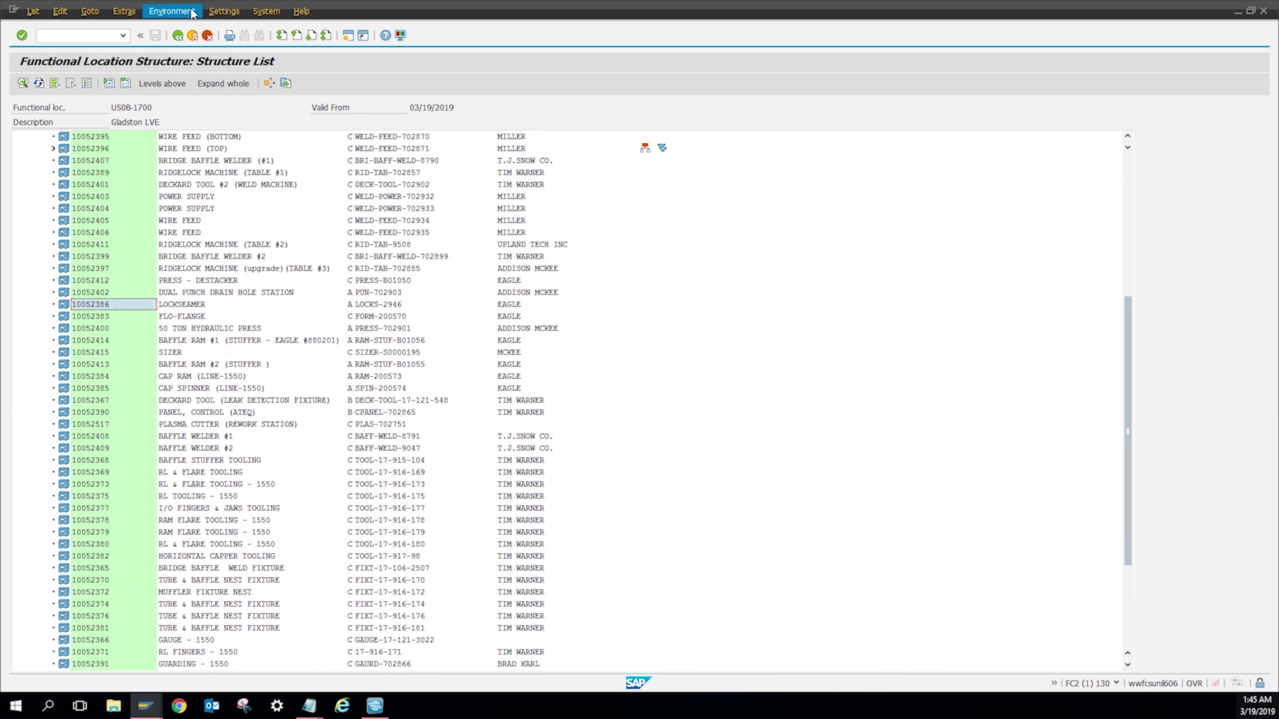
Step: List the two maintenance items for equipment 10052386, then return to the structure list
{"action": "left_click", "coordinate": [172, 11]}
{"action": "mouse_move", "coordinate": [200, 86]}
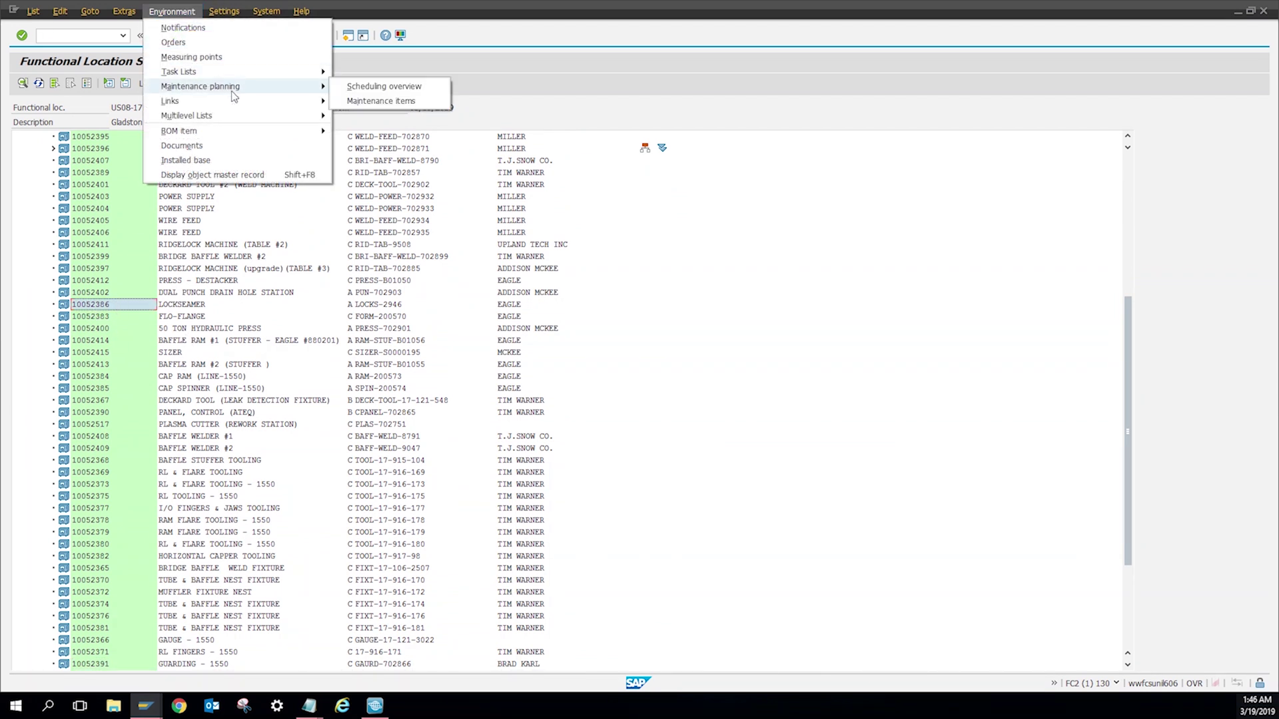
{"action": "left_click", "coordinate": [364, 104]}
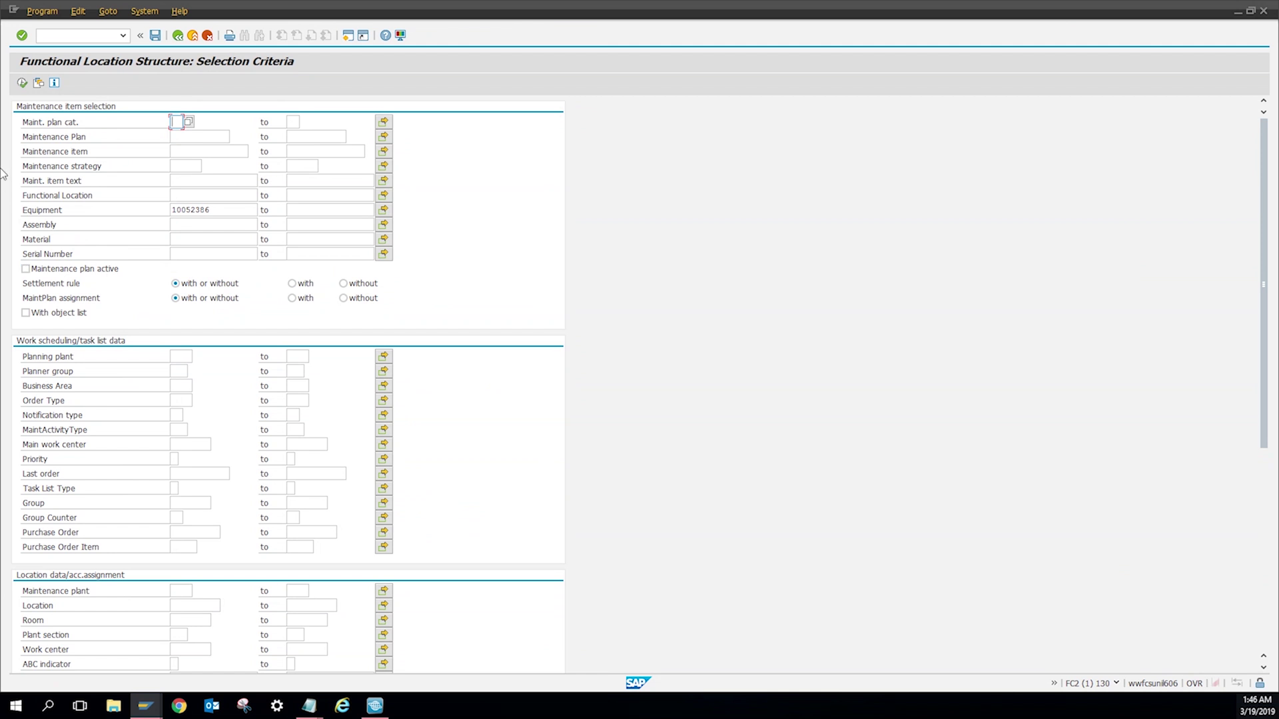
{"action": "left_click", "coordinate": [22, 83]}
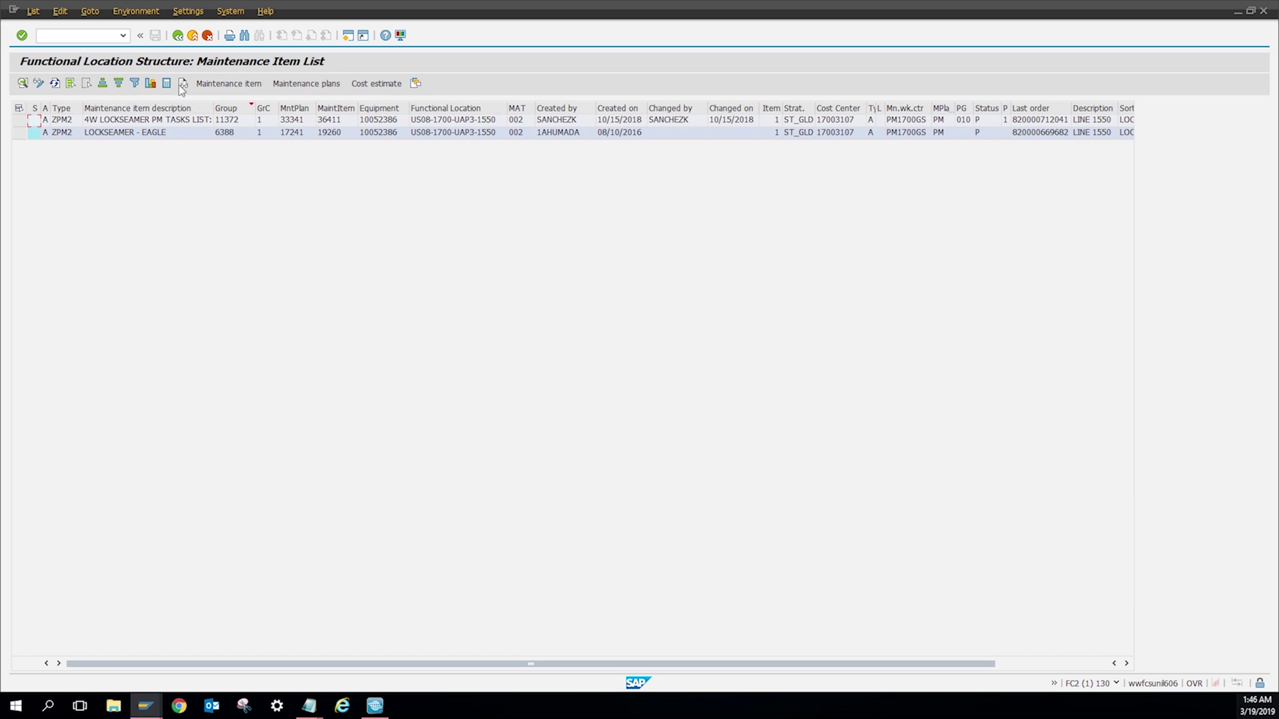
{"action": "left_click", "coordinate": [176, 36]}
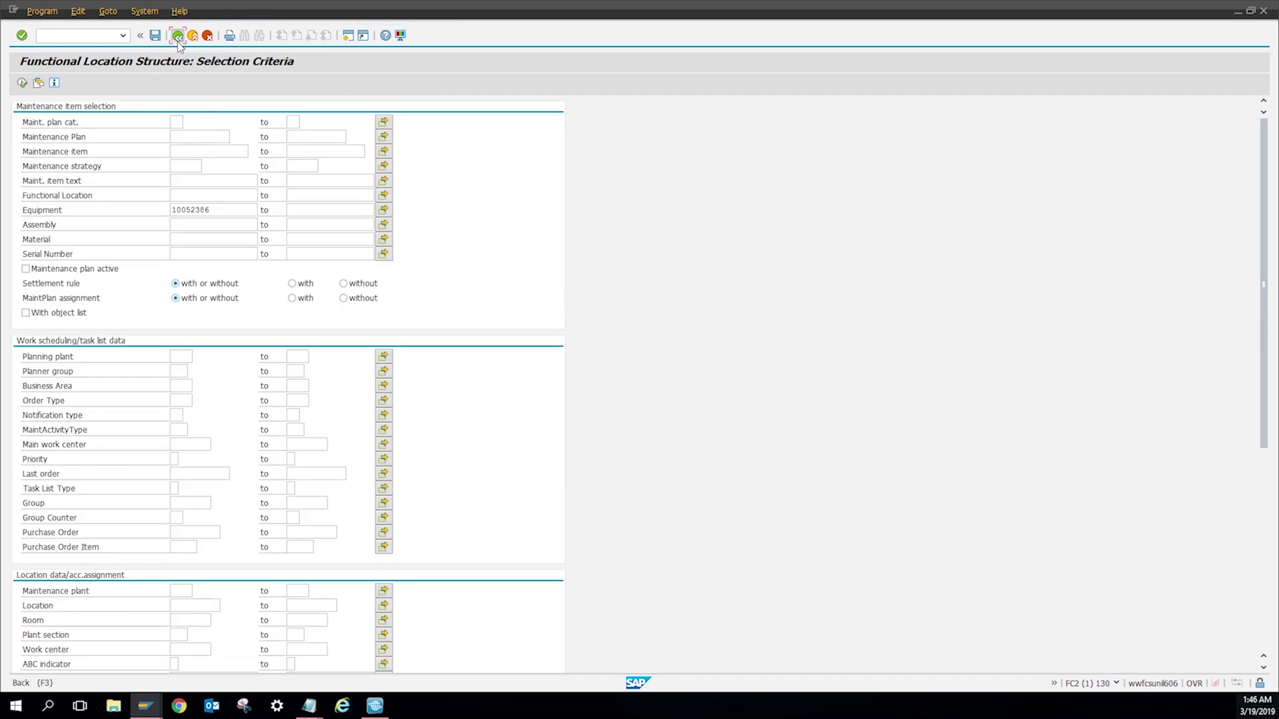
{"action": "left_click", "coordinate": [178, 37]}
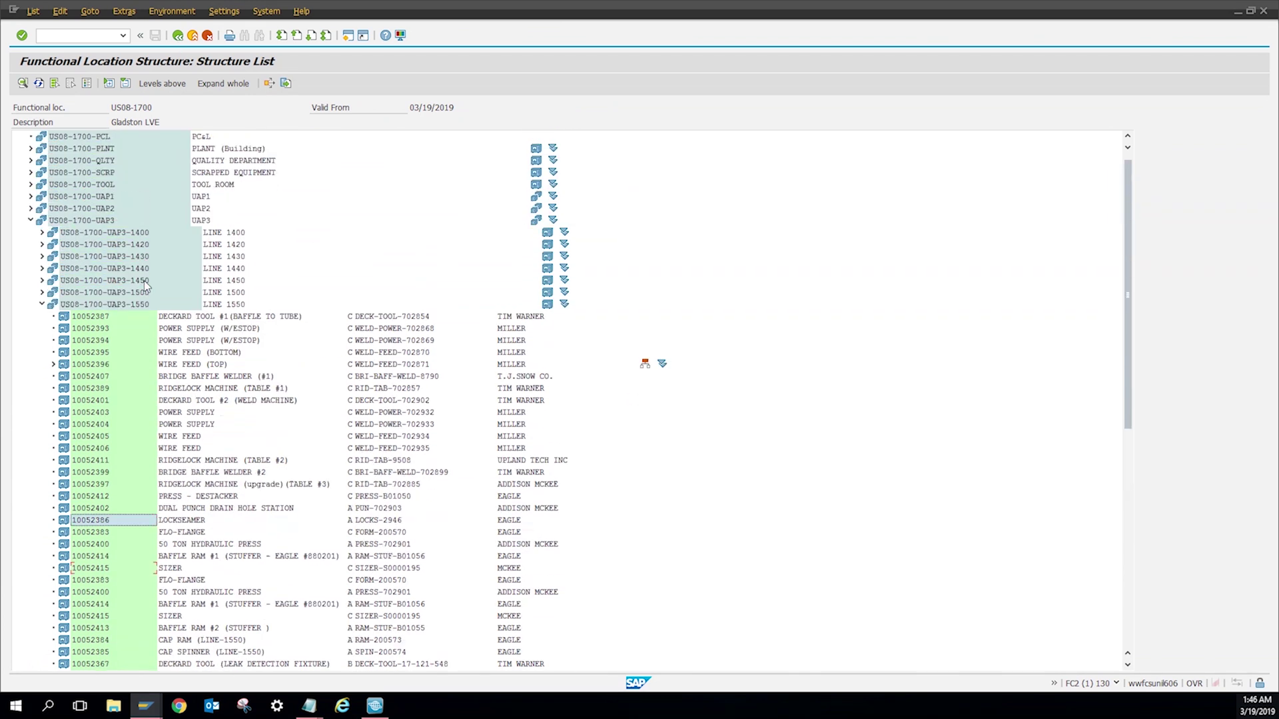
Step: Select root US08-1700 and review its plant-wide maintenance item list
{"action": "scroll", "coordinate": [144, 281], "scroll_direction": "up", "scroll_amount": 6}
{"action": "scroll", "coordinate": [144, 281], "scroll_direction": "up", "scroll_amount": 2}
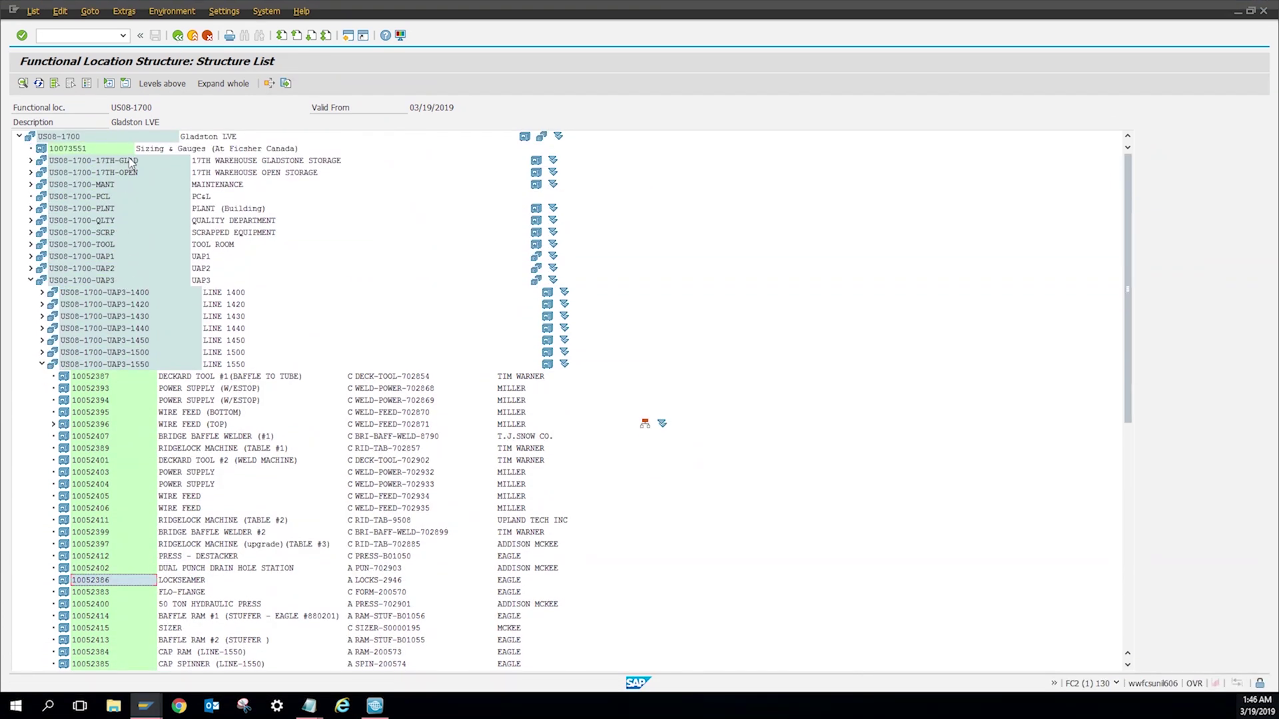
{"action": "left_click", "coordinate": [69, 138]}
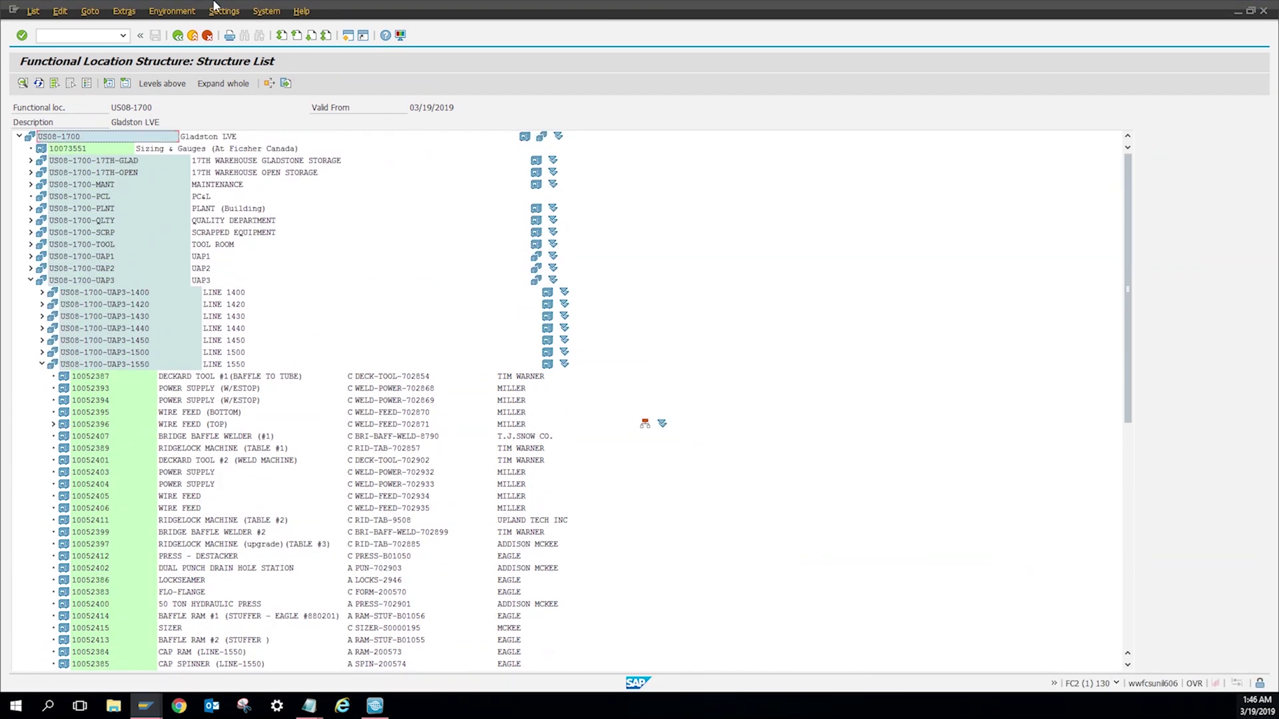
{"action": "left_click", "coordinate": [171, 11]}
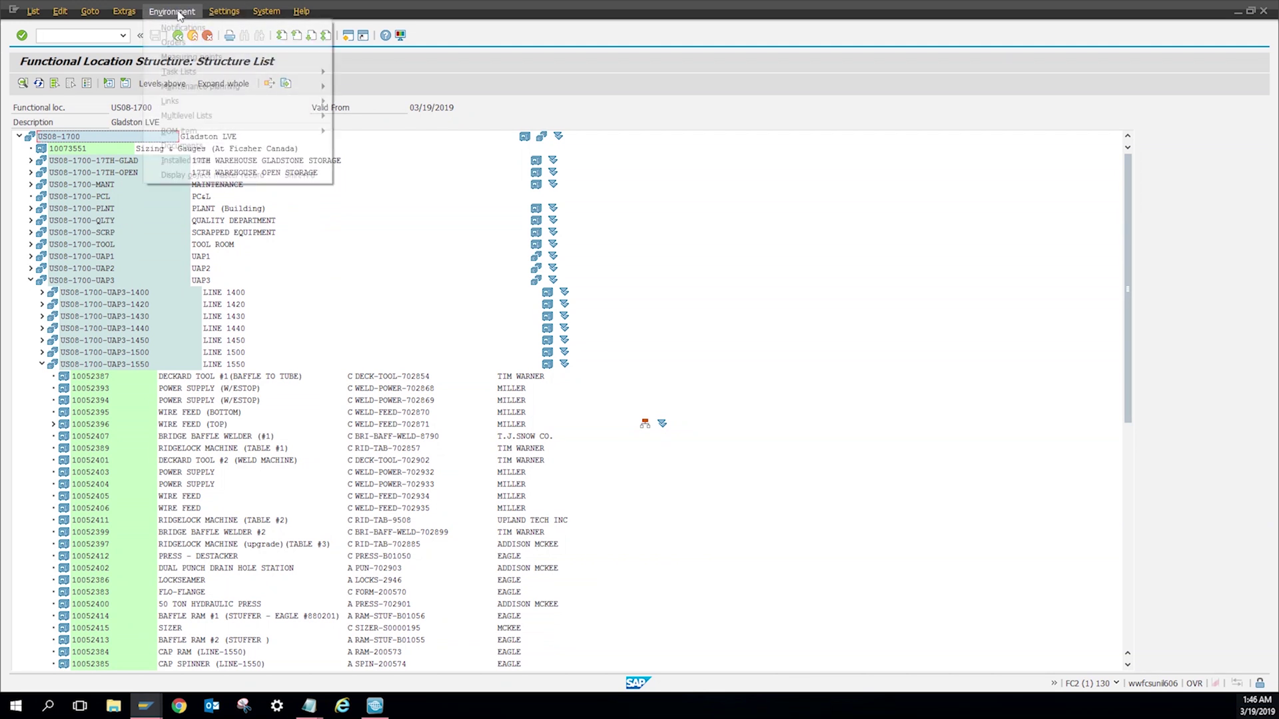
{"action": "mouse_move", "coordinate": [200, 86]}
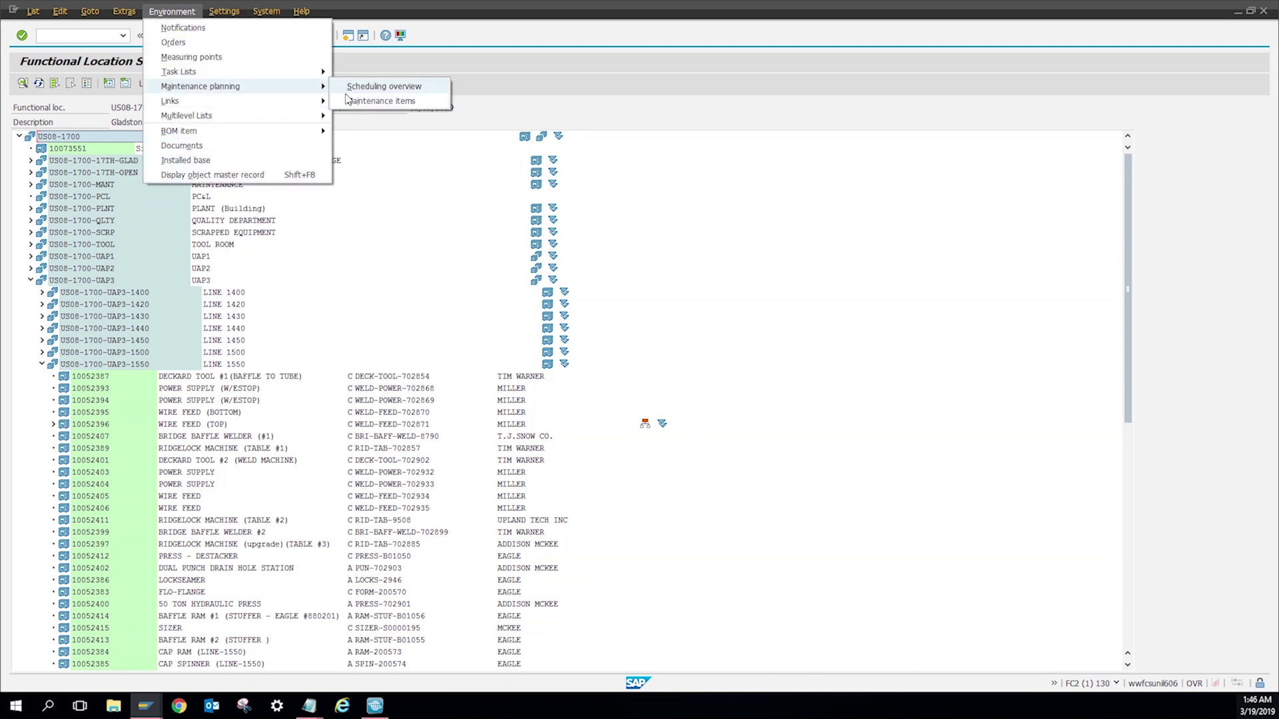
{"action": "left_click", "coordinate": [349, 100]}
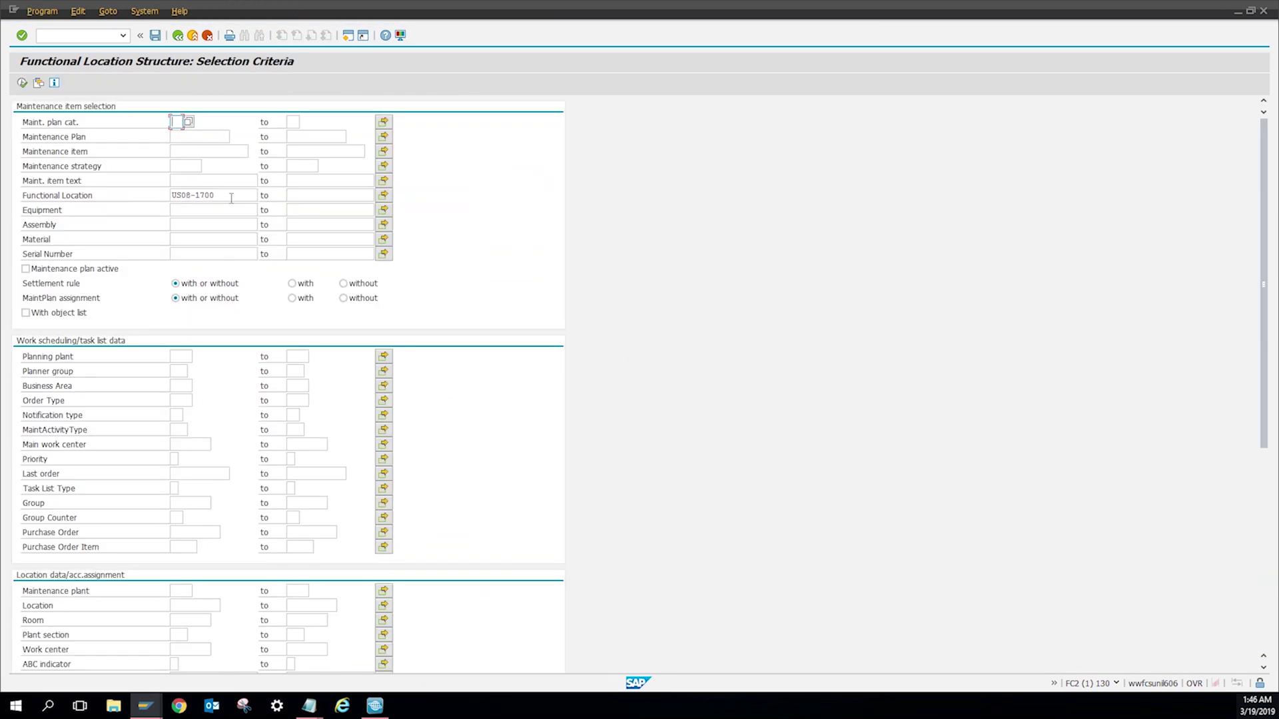
{"action": "left_click", "coordinate": [18, 84]}
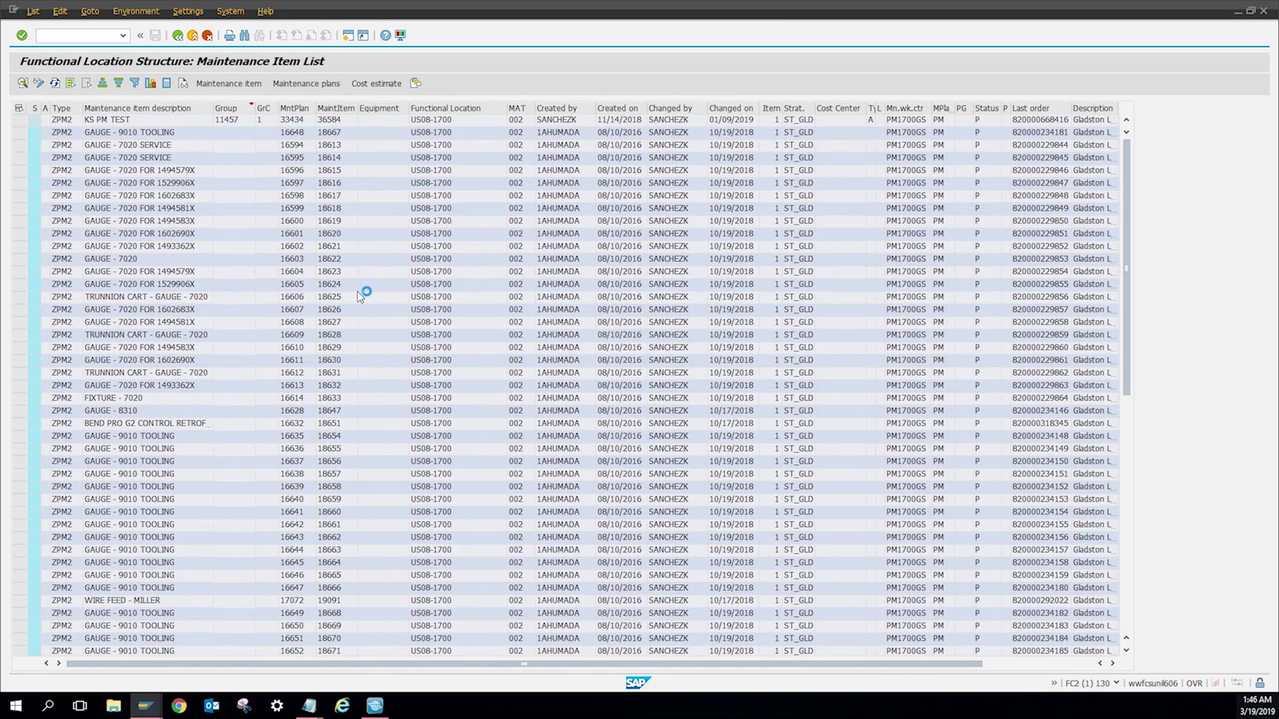
{"action": "scroll", "coordinate": [394, 359], "scroll_direction": "down", "scroll_amount": 2}
{"action": "scroll", "coordinate": [394, 360], "scroll_direction": "down", "scroll_amount": 2}
{"action": "scroll", "coordinate": [394, 360], "scroll_direction": "down", "scroll_amount": 1}
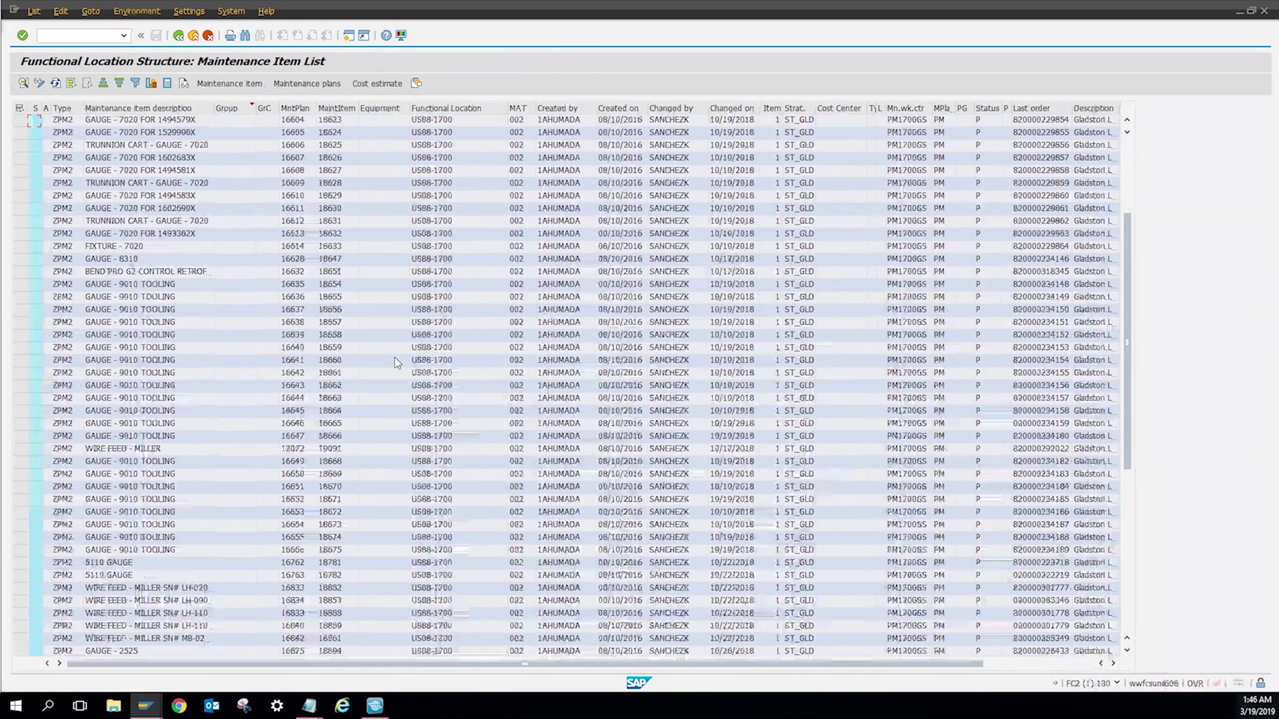
{"action": "left_click", "coordinate": [178, 36]}
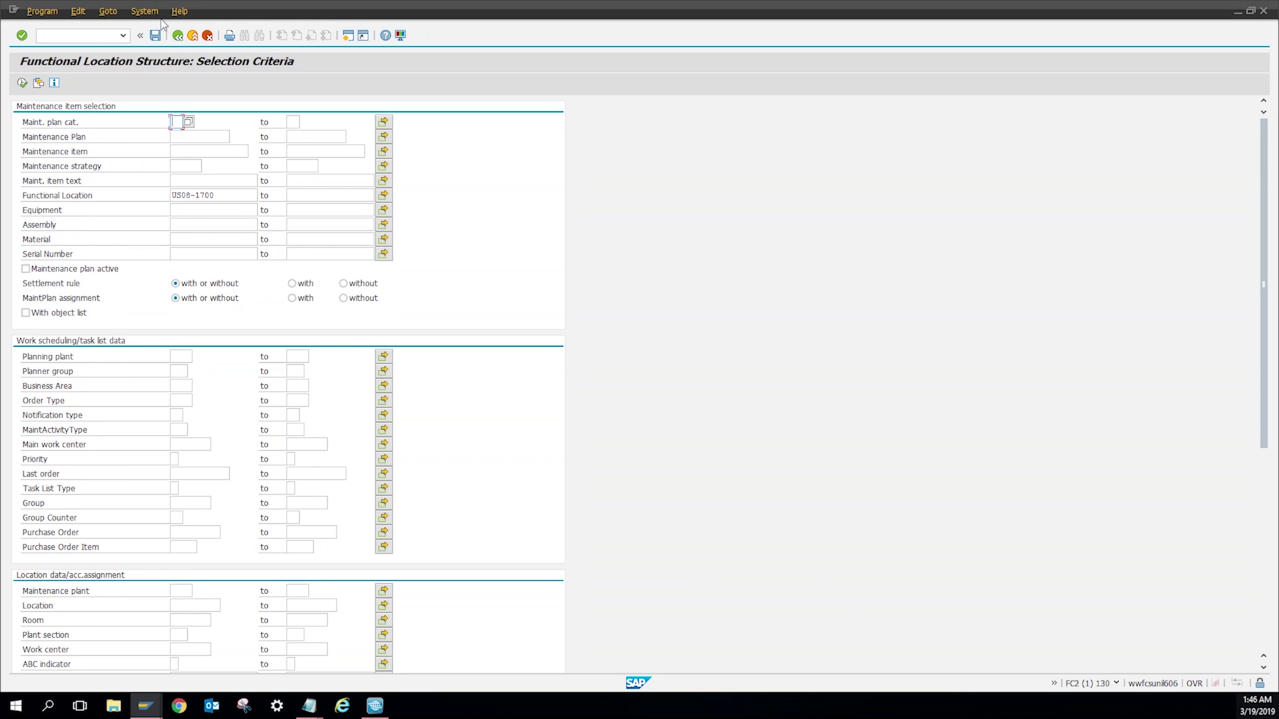
Step: Go back from the US08-1700 selection criteria toward the structure list
{"action": "left_click", "coordinate": [179, 37]}
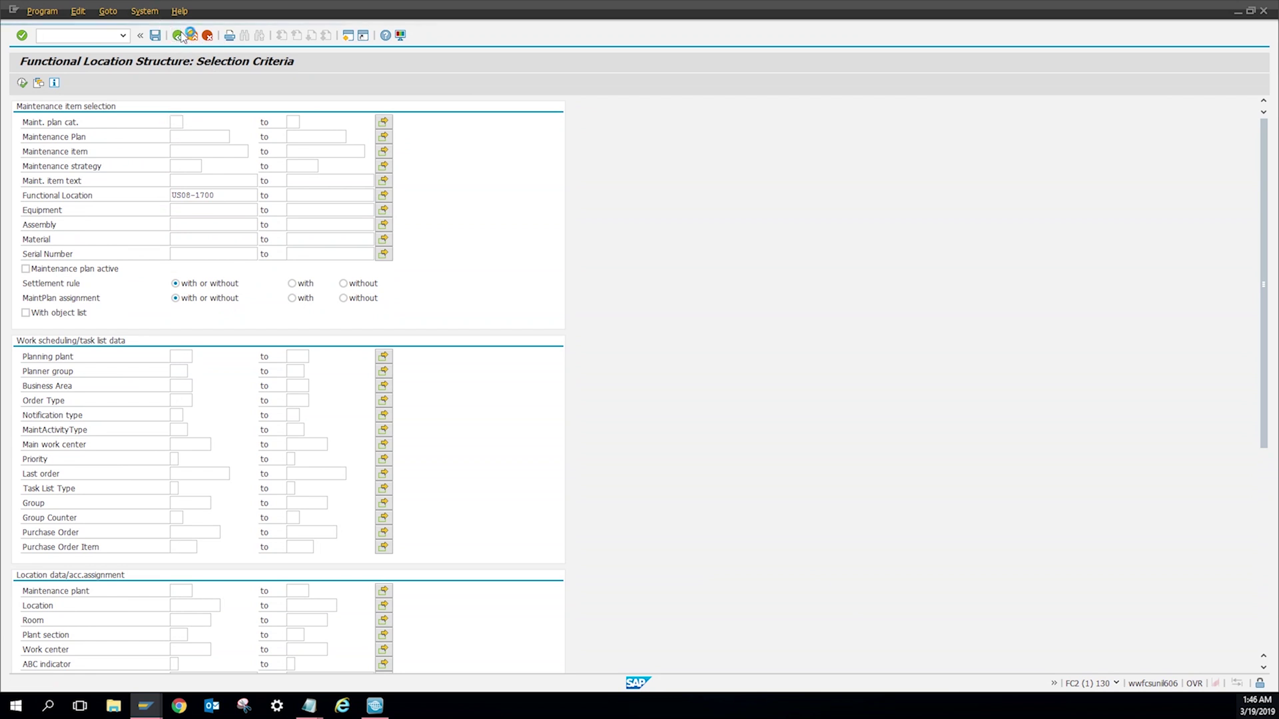